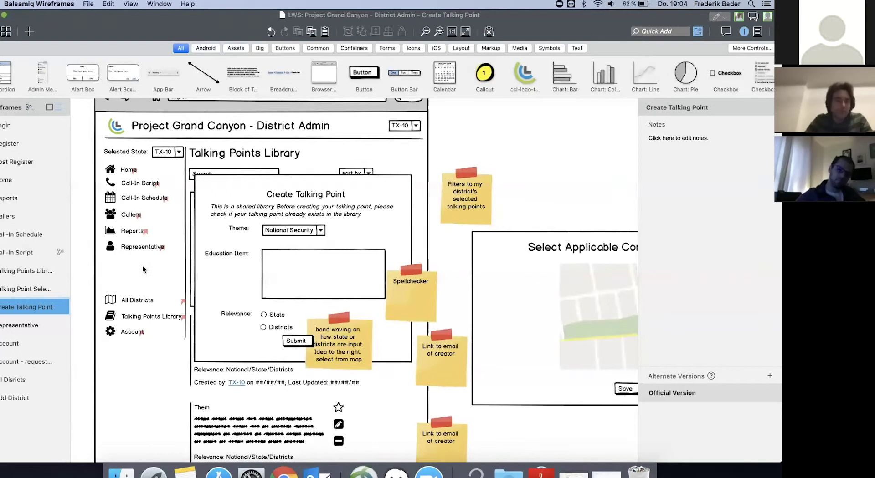
Open the Representative wireframe and review its layout down to the Requests section and Suggested Requests box
{"action": "left_click", "coordinate": [18, 327]}
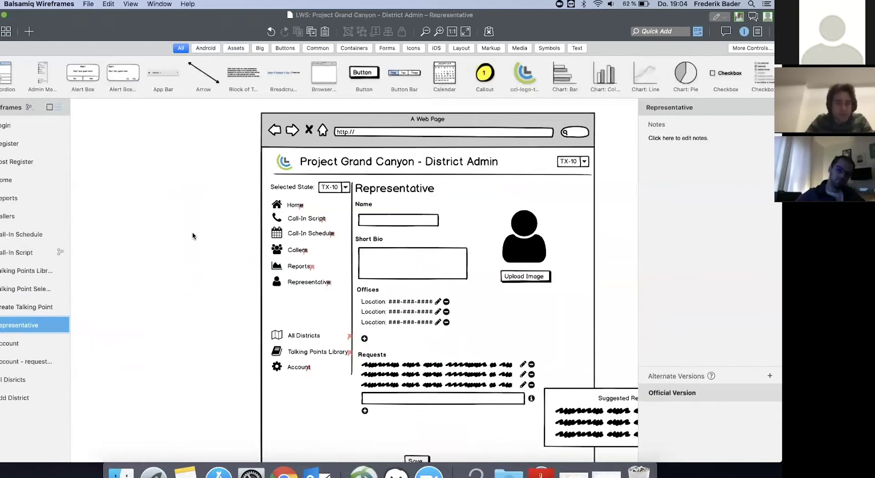
{"action": "scroll", "coordinate": [192, 236], "scroll_direction": "right", "scroll_amount": 5}
{"action": "scroll", "coordinate": [192, 235], "scroll_direction": "down", "scroll_amount": 1}
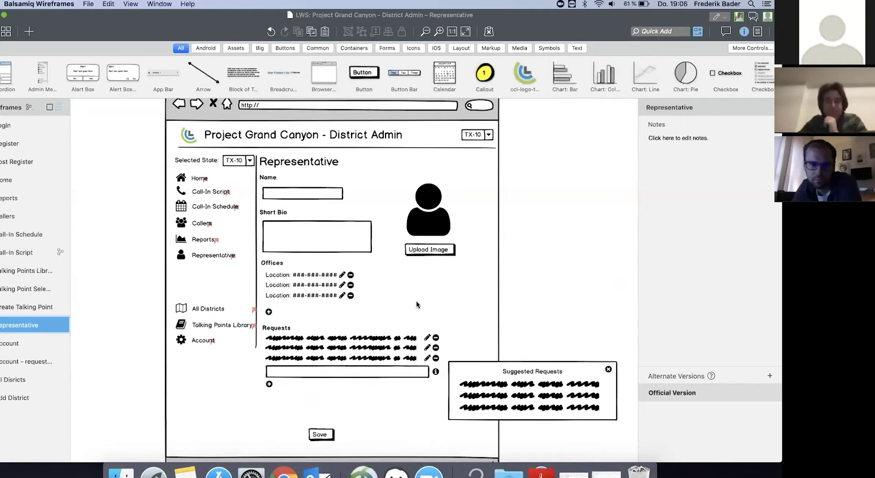
{"action": "scroll", "coordinate": [416, 302], "scroll_direction": "down", "scroll_amount": 3}
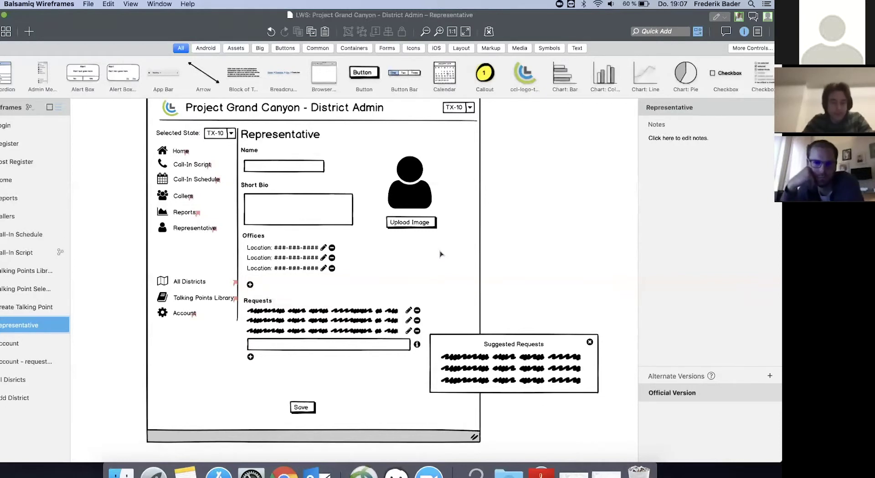
{"action": "scroll", "coordinate": [324, 332], "scroll_direction": "down", "scroll_amount": 3}
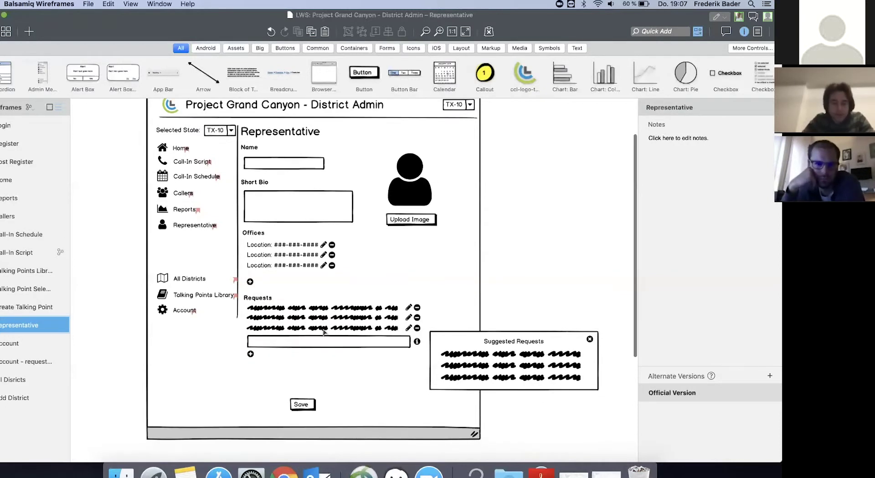
{"action": "scroll", "coordinate": [462, 298], "scroll_direction": "right", "scroll_amount": 2}
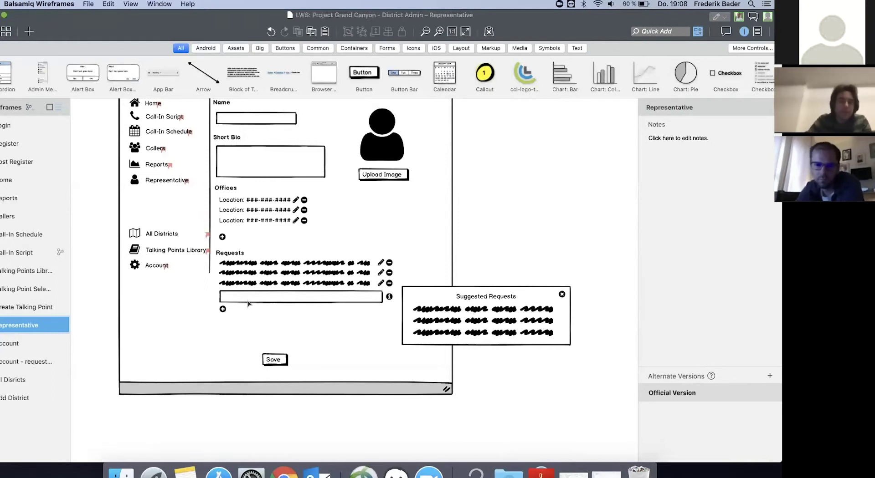
Move the plus icon under the empty request field lower and search the controls for "save"
{"action": "left_click", "coordinate": [223, 310]}
{"action": "left_click_drag", "start_coordinate": [223, 310], "coordinate": [223, 322]}
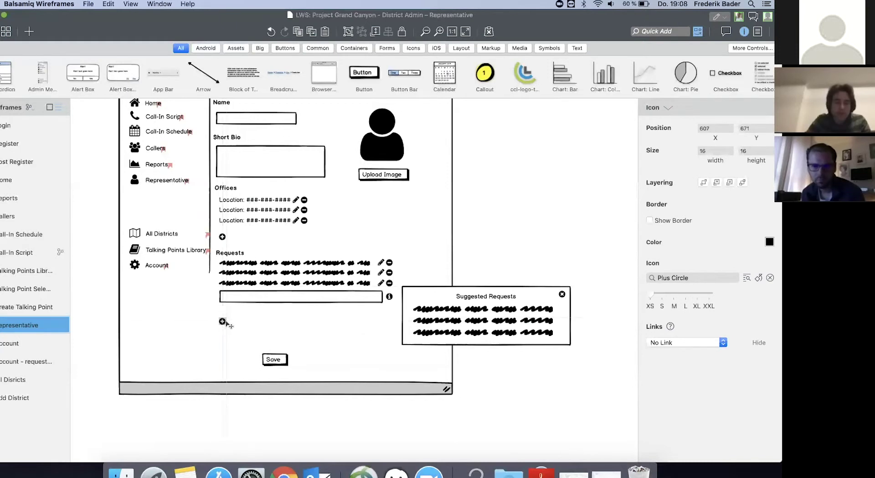
{"action": "type", "text": "save"}
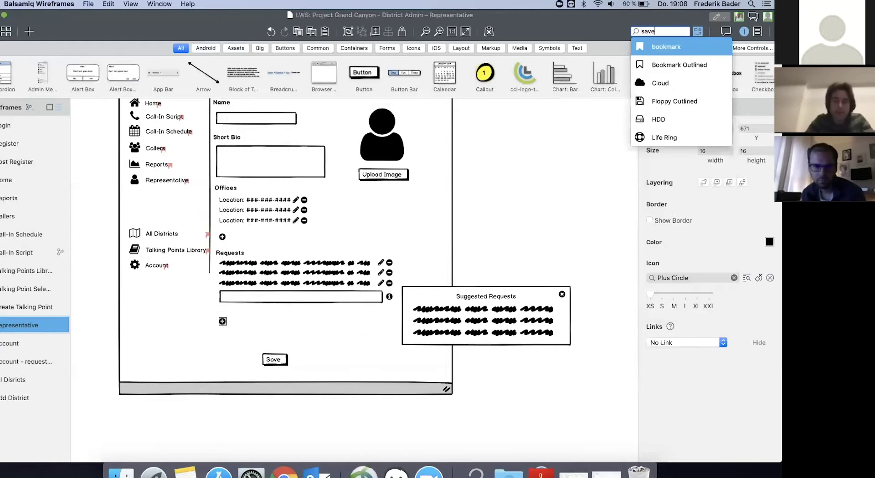
{"action": "key", "text": "Escape"}
{"action": "key", "text": "super+q"}
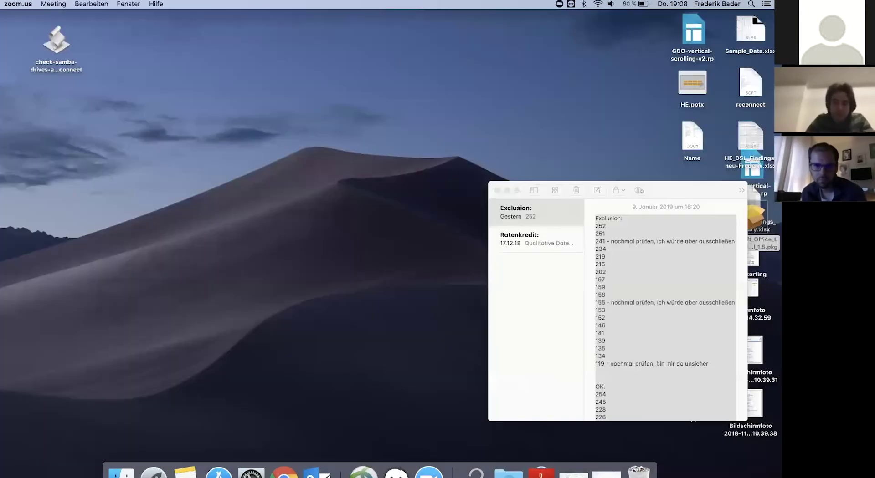
Relaunch Balsamiq Wireframes, submitting the bug report, and reopen the project "LWS: Project Grand Canyon - District Admin"
{"action": "left_click", "coordinate": [395, 473]}
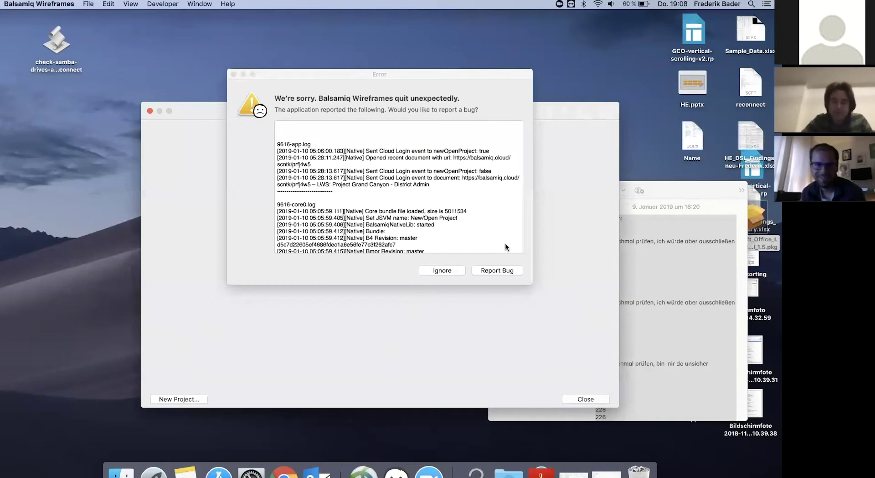
{"action": "left_click", "coordinate": [492, 271]}
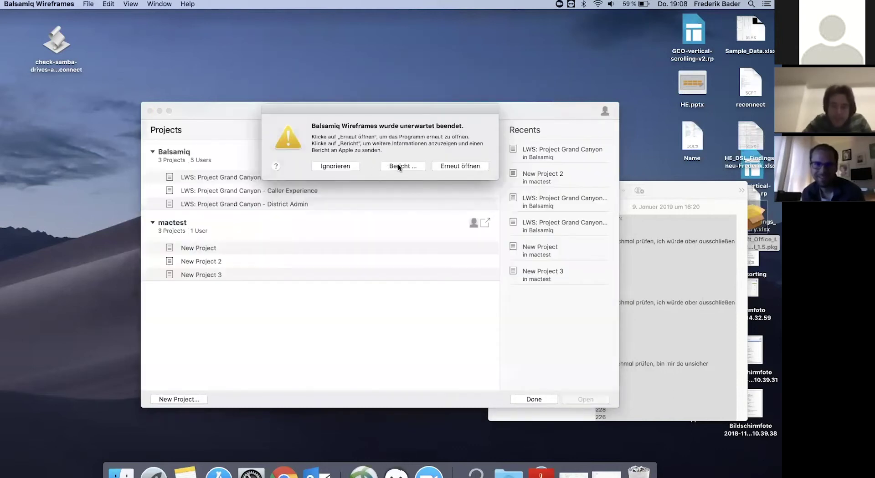
{"action": "left_click", "coordinate": [458, 166]}
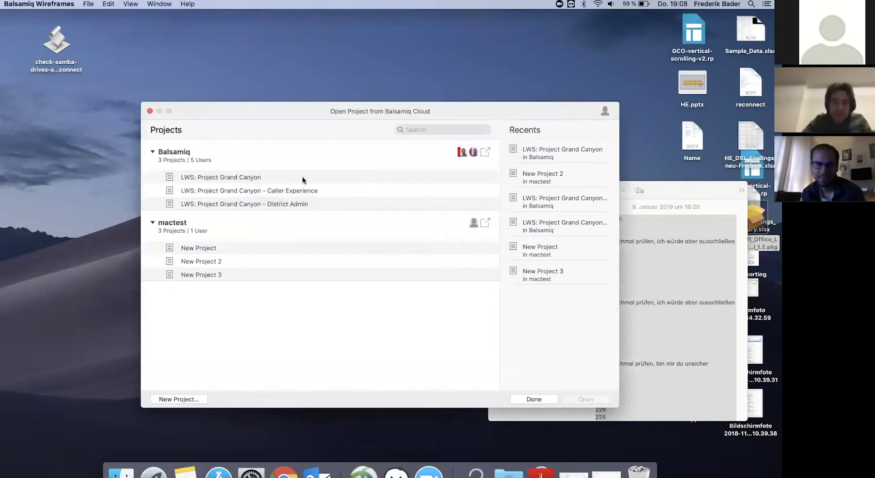
{"action": "double_click", "coordinate": [264, 203]}
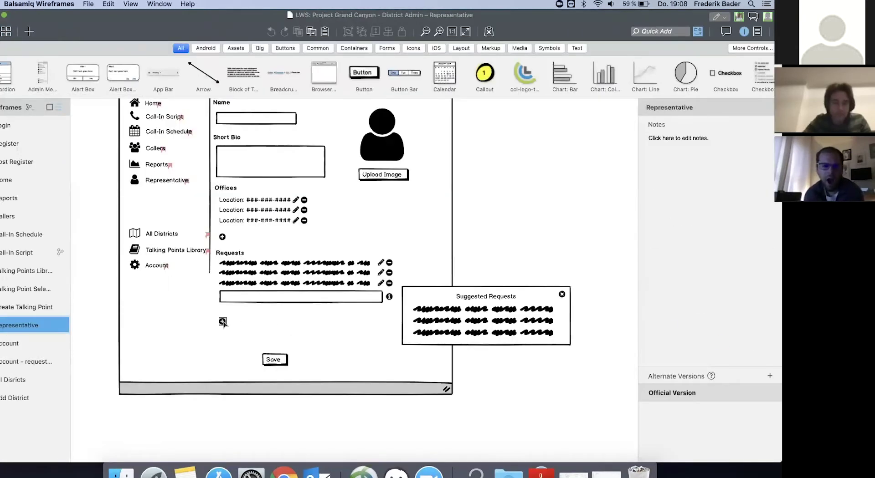
Move the plus icon further down and add a Floppy Outlined icon in size S beneath the empty request field
{"action": "left_click", "coordinate": [223, 322]}
{"action": "left_click_drag", "start_coordinate": [223, 322], "coordinate": [222, 336]}
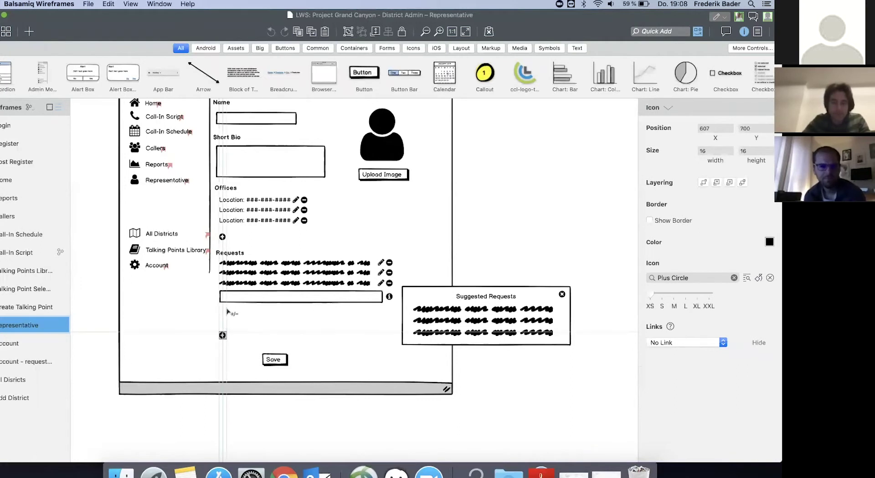
{"action": "type", "text": "save"}
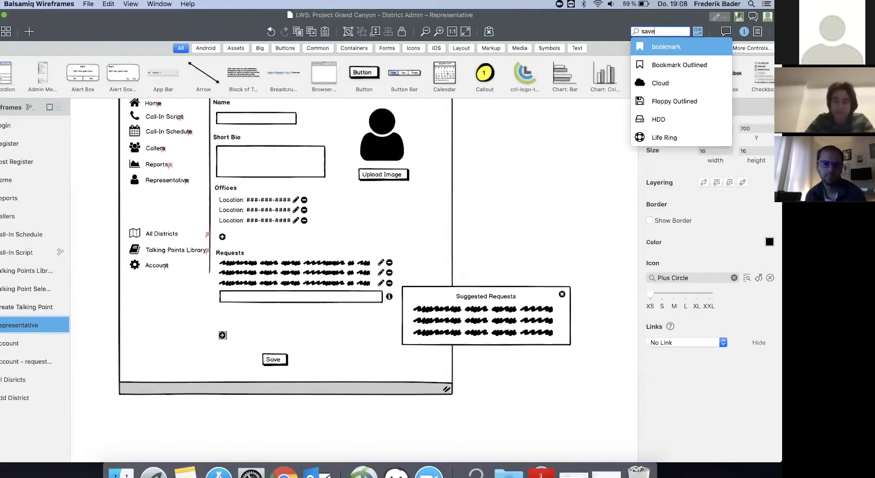
{"action": "key", "text": "Down"}
{"action": "key", "text": "Down"}
{"action": "key", "text": "Down"}
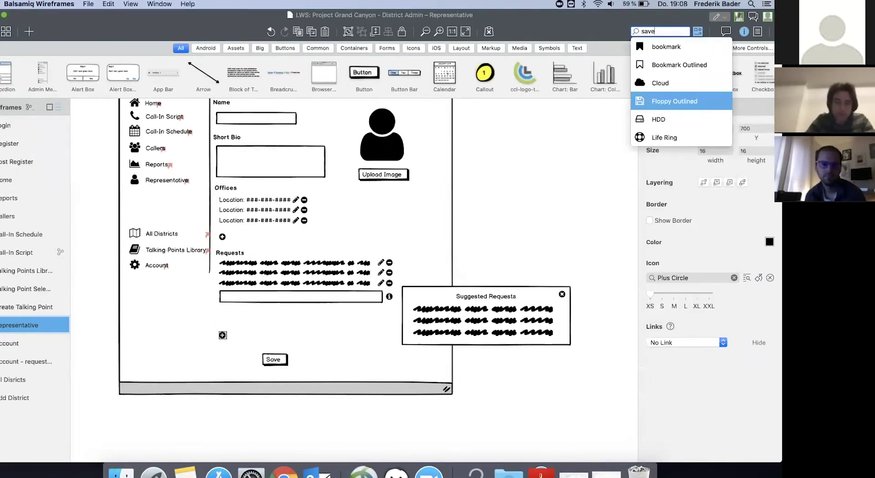
{"action": "key", "text": "Return"}
{"action": "left_click", "coordinate": [661, 295]}
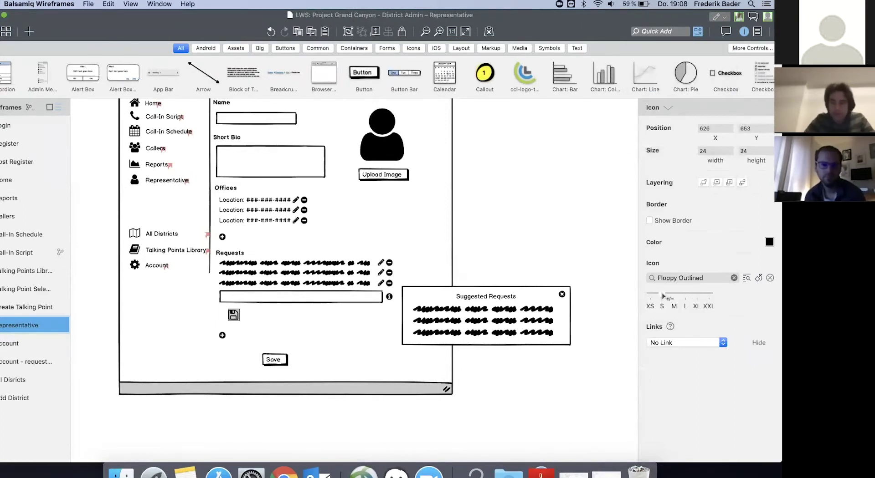
{"action": "left_click_drag", "start_coordinate": [240, 321], "coordinate": [241, 317]}
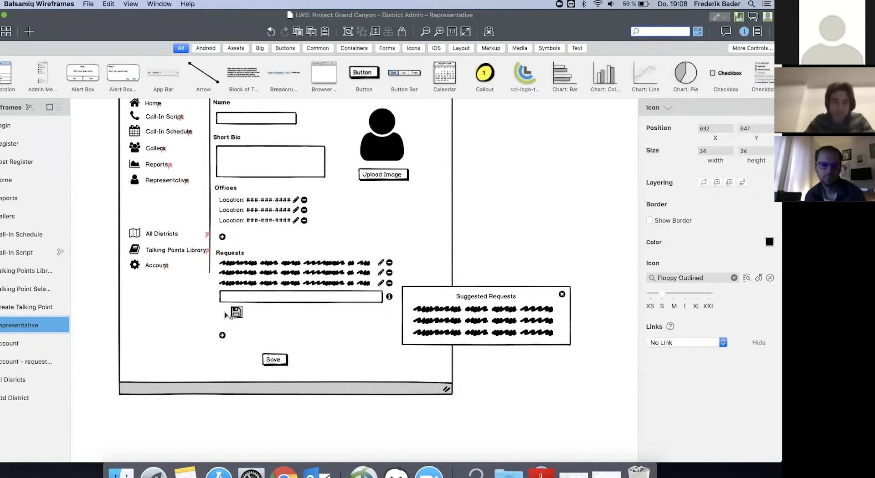
Add a Button control to the left of the floppy icon and label it "Cancel"
{"action": "type", "text": "buttn"}
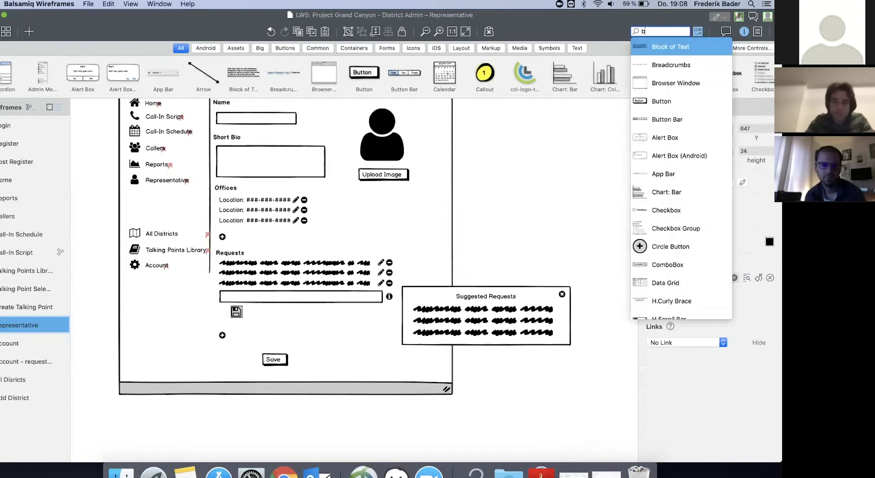
{"action": "key", "text": "BackSpace"}
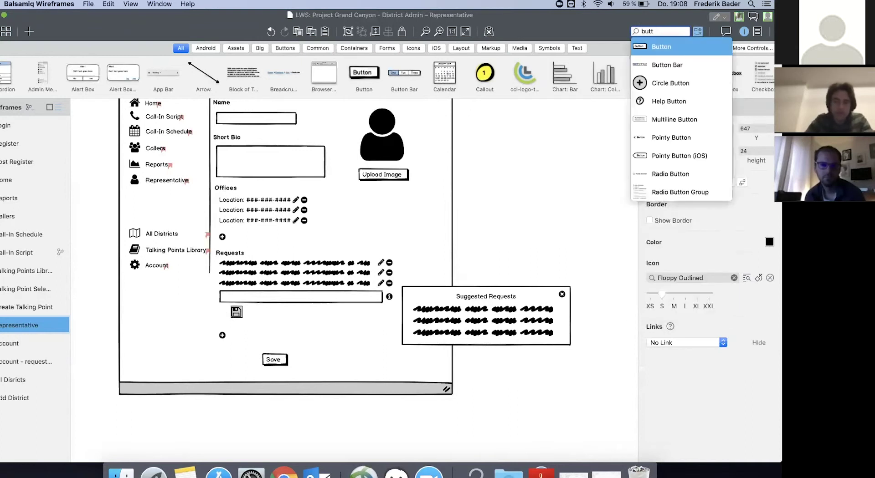
{"action": "key", "text": "Return"}
{"action": "left_click_drag", "start_coordinate": [223, 315], "coordinate": [208, 313]}
{"action": "double_click", "coordinate": [207, 314]}
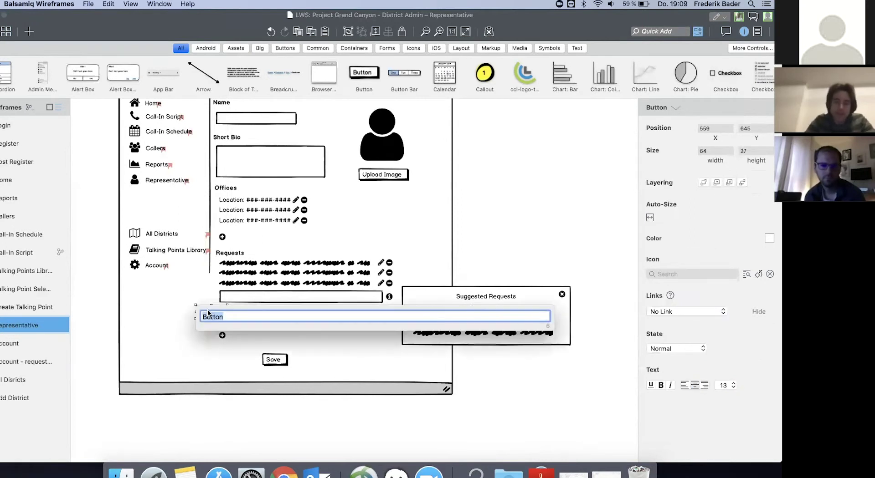
{"action": "type", "text": "Cancel"}
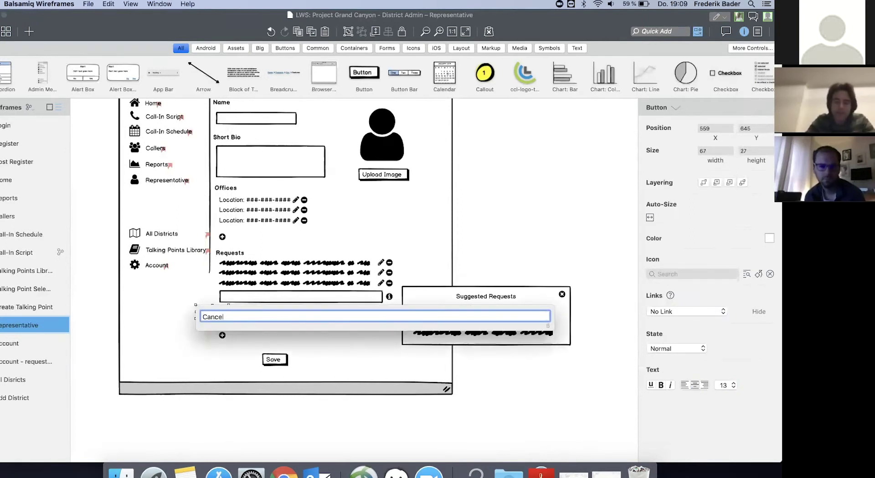
{"action": "key", "text": "Return"}
Move the floppy icon further right and align the Cancel button with the request field's left edge at X 608
{"action": "left_click", "coordinate": [253, 314]}
{"action": "left_click_drag", "start_coordinate": [253, 313], "coordinate": [282, 313]}
{"action": "left_click_drag", "start_coordinate": [223, 311], "coordinate": [241, 311]}
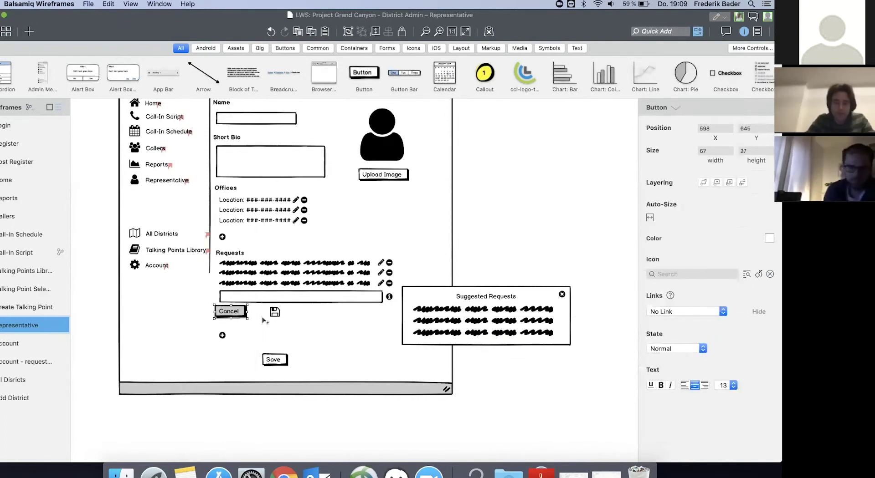
{"action": "key", "text": "shift+Right"}
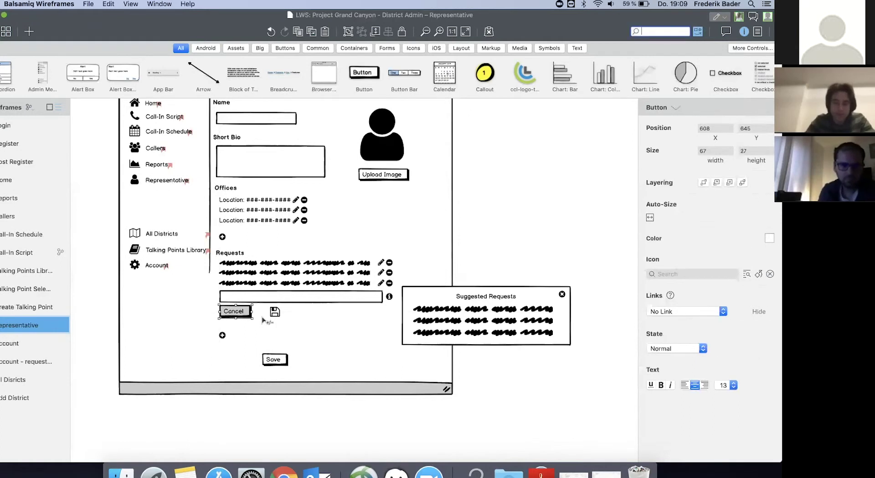
Transform the floppy icon into a Button and label it "Save"
{"action": "left_click", "coordinate": [275, 312]}
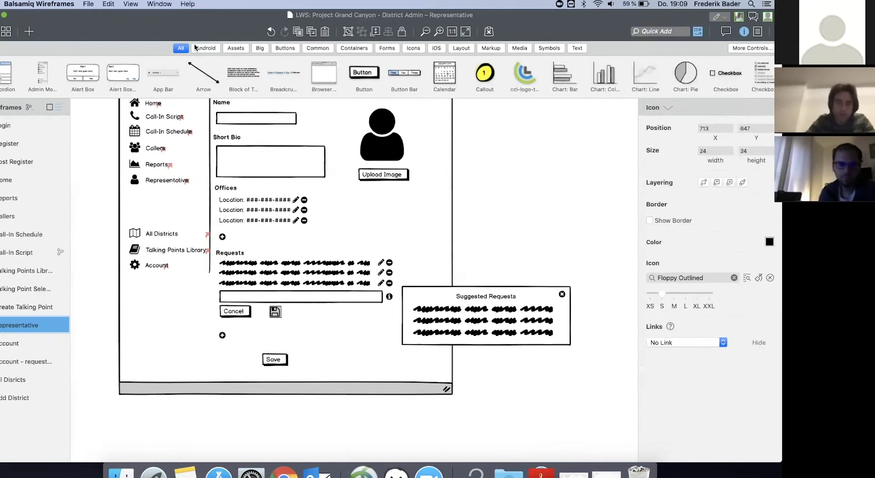
{"action": "left_click", "coordinate": [110, 4]}
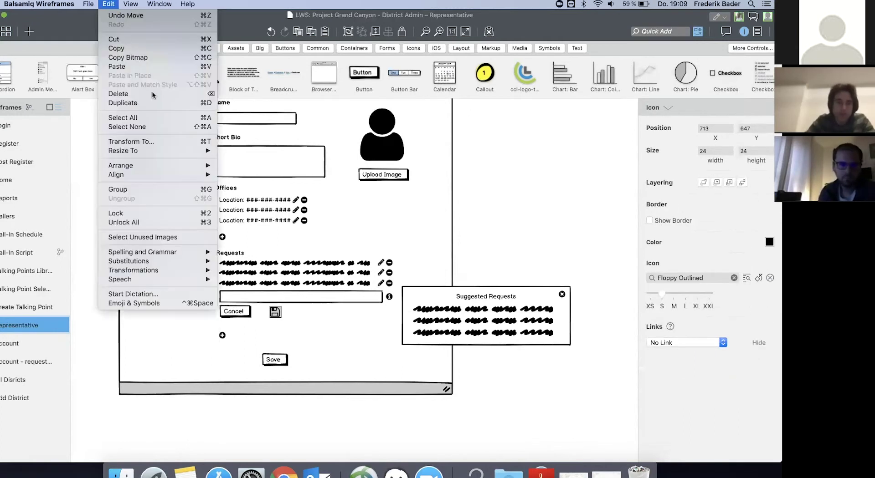
{"action": "left_click", "coordinate": [171, 141]}
{"action": "type", "text": "butt"}
{"action": "key", "text": "Return"}
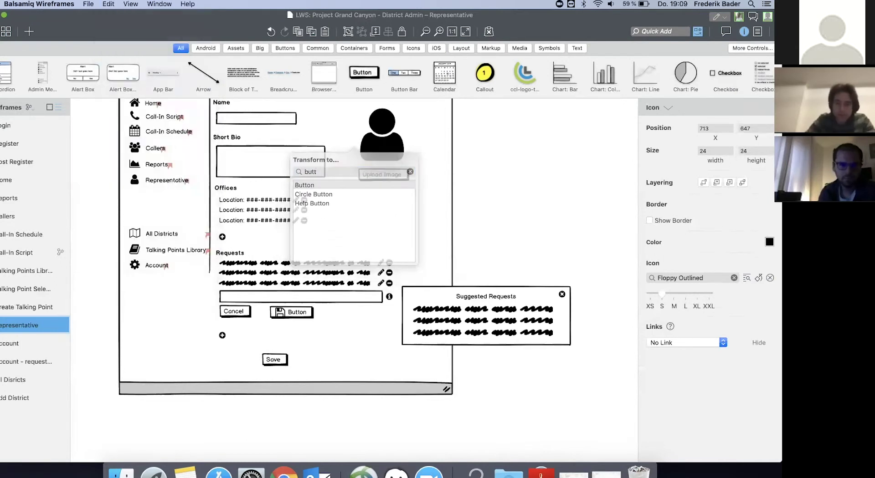
{"action": "double_click", "coordinate": [299, 313]}
{"action": "type", "text": "Save"}
{"action": "key", "text": "Return"}
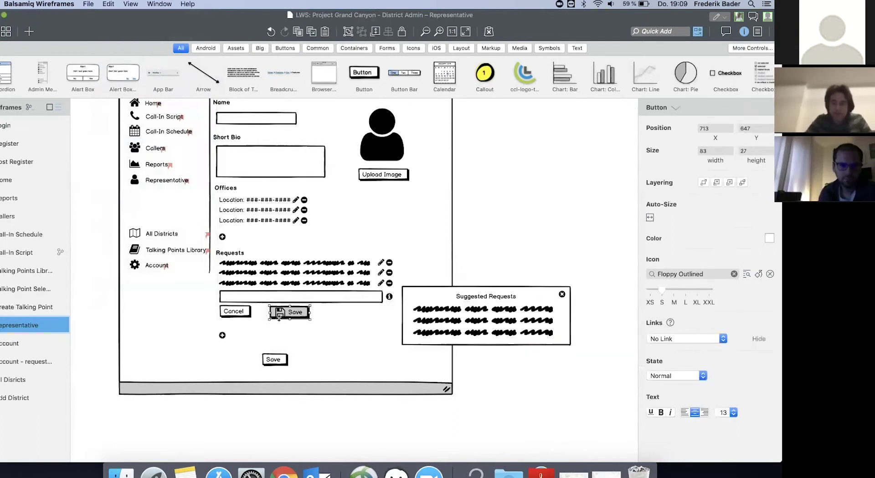
Set the Save button's floppy icon to size XS and move the button level with Cancel at X 697, Y 645
{"action": "left_click", "coordinate": [650, 292]}
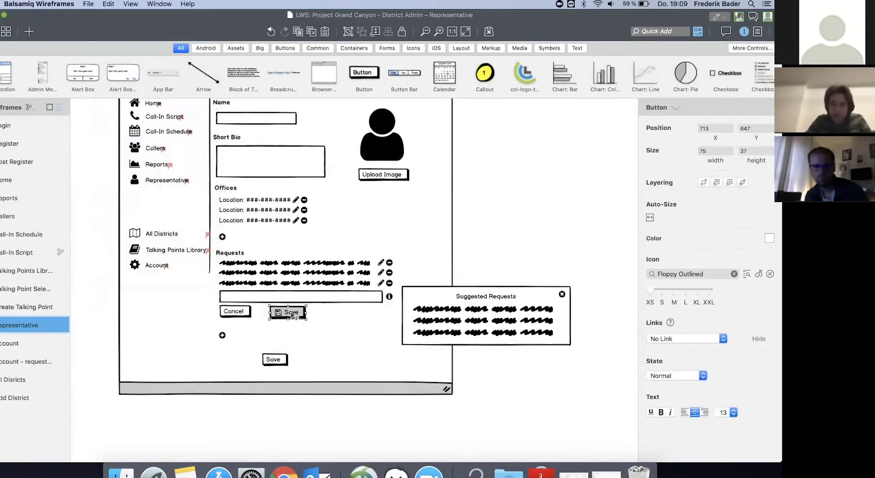
{"action": "left_click_drag", "start_coordinate": [292, 315], "coordinate": [285, 315]}
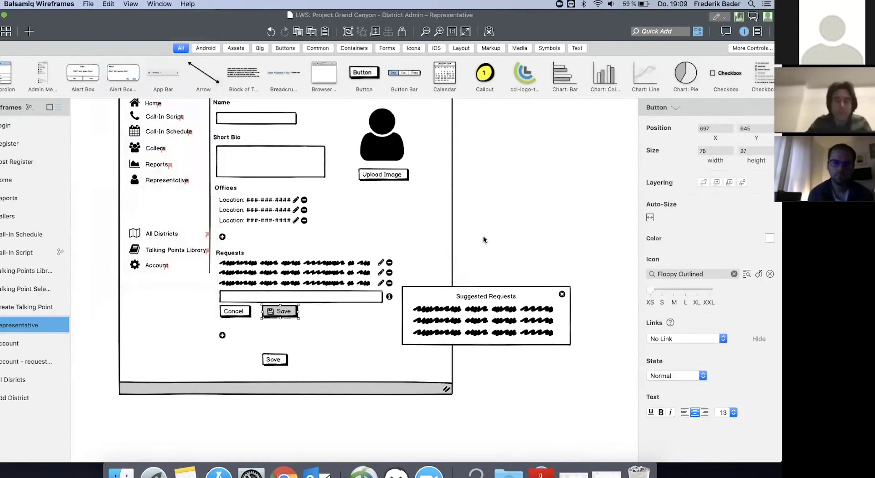
{"action": "left_click", "coordinate": [501, 200]}
Delete the plus icon below the Cancel button and nudge the floppy Save button 10 px closer to Cancel
{"action": "left_click", "coordinate": [222, 337]}
{"action": "key", "text": "BackSpace"}
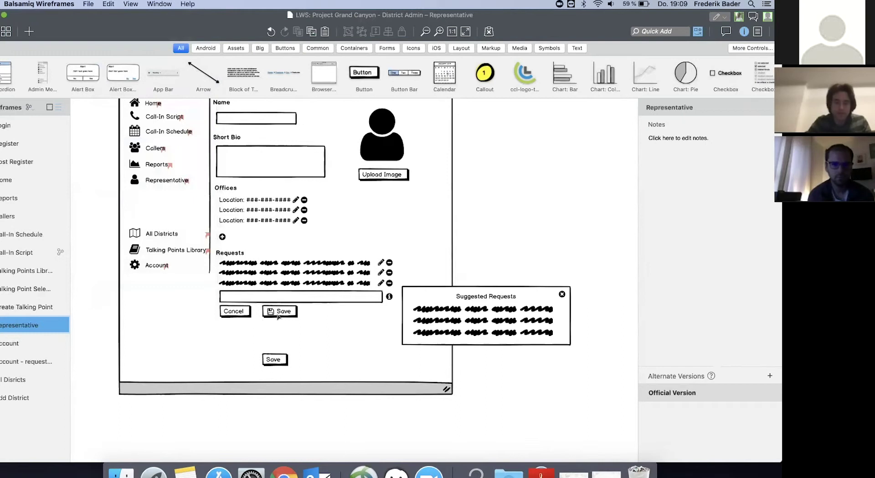
{"action": "left_click", "coordinate": [278, 312]}
{"action": "key", "text": "shift+Left"}
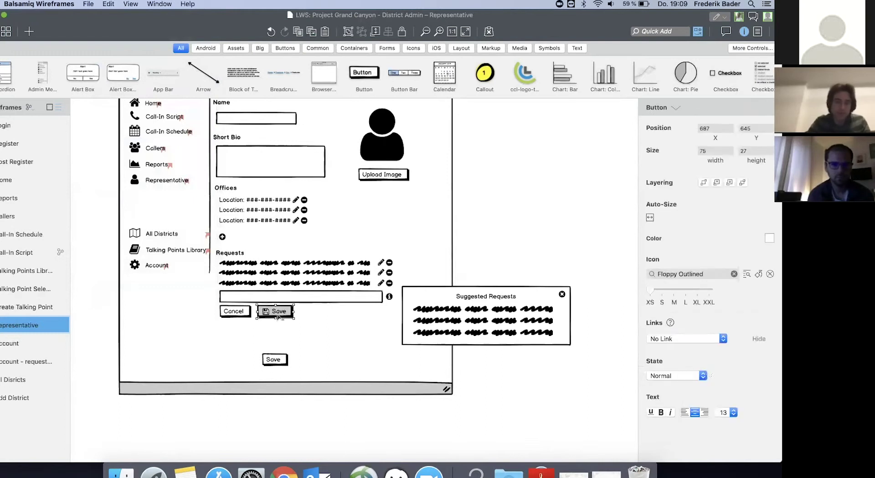
{"action": "left_click", "coordinate": [498, 183]}
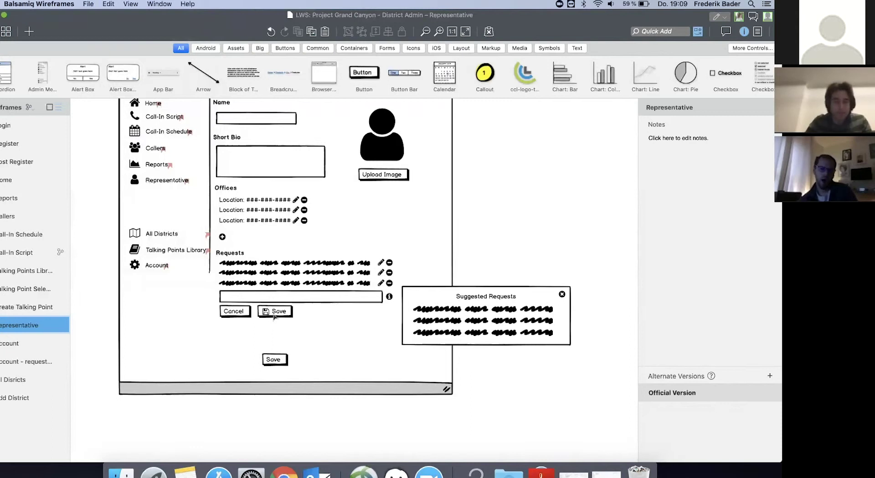
Dismiss the bug report confirmation and select the Save button with the floppy icon
{"action": "scroll", "coordinate": [273, 317], "scroll_direction": "up", "scroll_amount": 3}
{"action": "scroll", "coordinate": [260, 321], "scroll_direction": "down", "scroll_amount": 1}
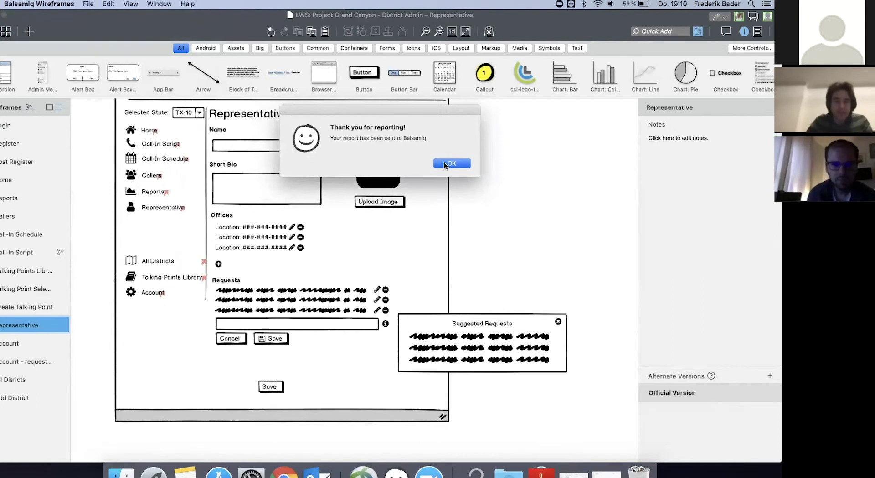
{"action": "left_click", "coordinate": [445, 164]}
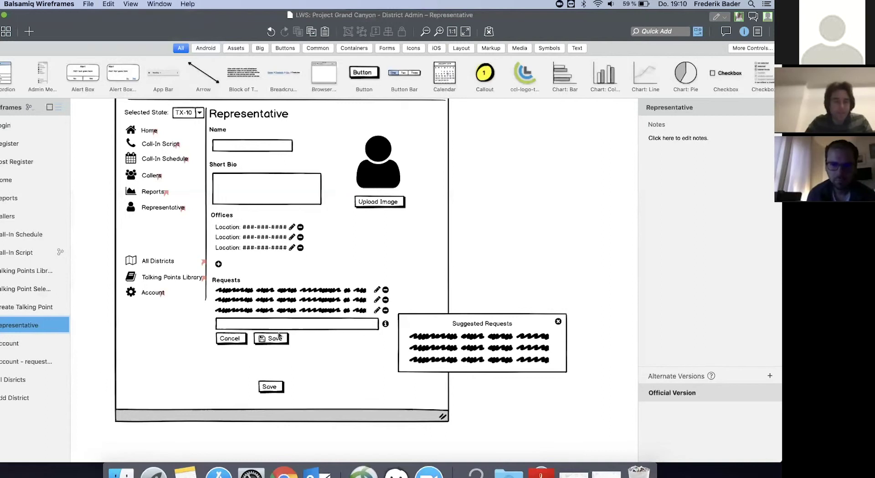
{"action": "left_click", "coordinate": [279, 336]}
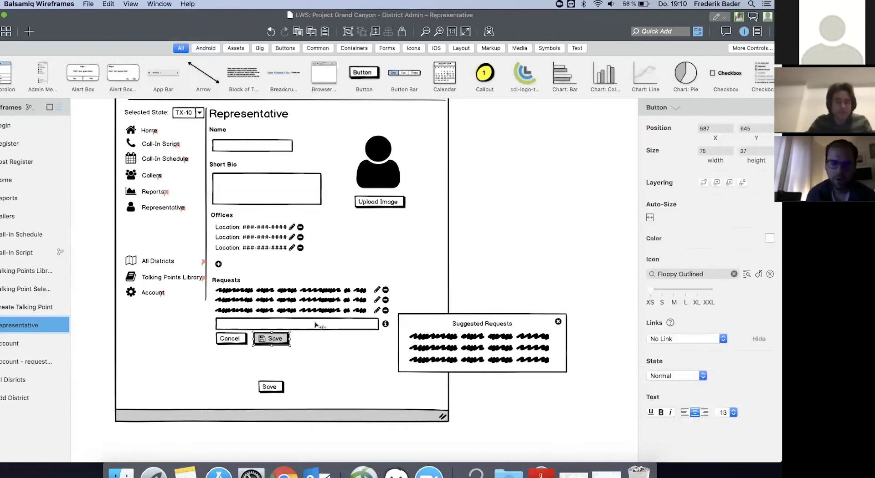
Add a Rectangle to the wireframe, remove its border and give it a light gray border color
{"action": "left_click", "coordinate": [490, 267]}
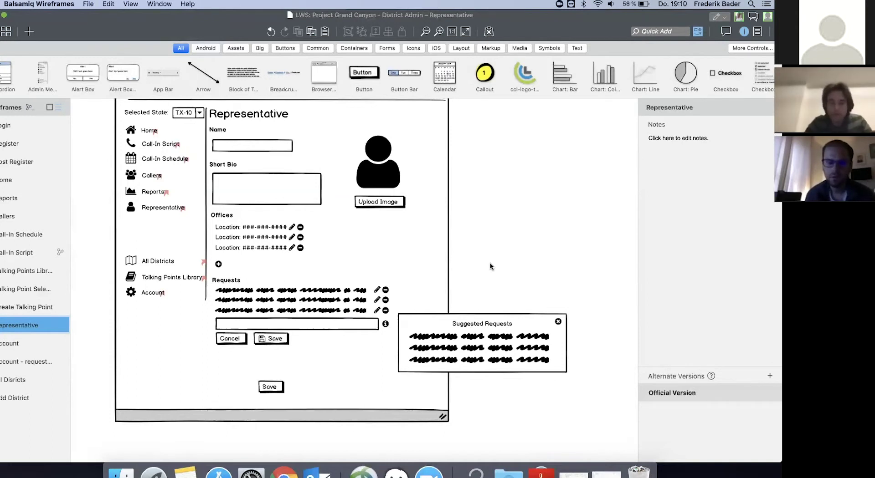
{"action": "type", "text": "can"}
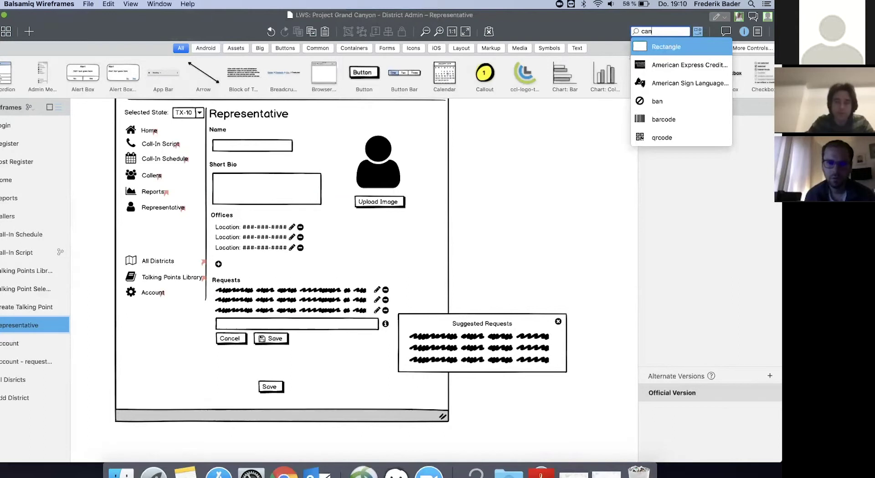
{"action": "key", "text": "Return"}
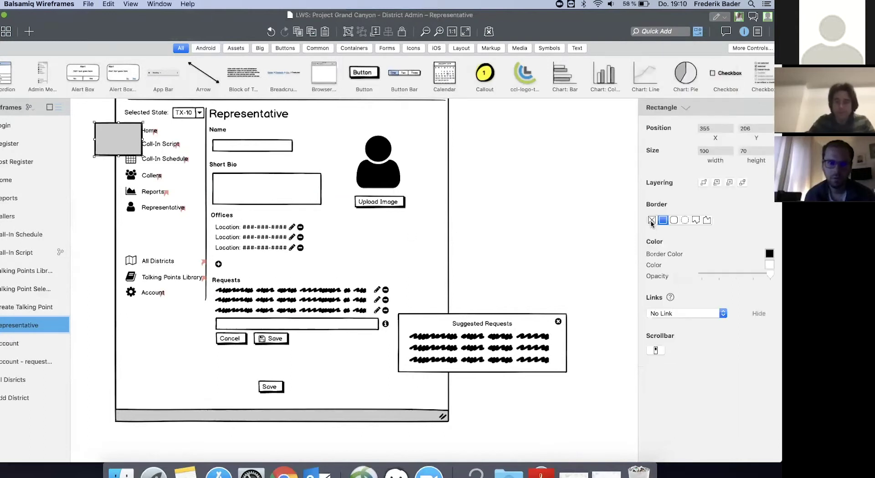
{"action": "left_click", "coordinate": [651, 221]}
{"action": "left_click", "coordinate": [769, 253]}
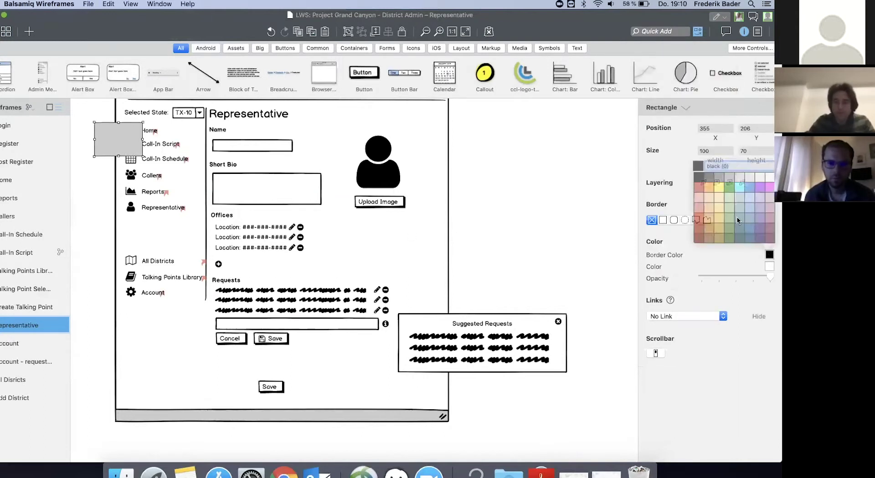
{"action": "left_click", "coordinate": [747, 183]}
Place the rectangle over the Requests section at X 601, Y 547 and size it to 388 by 150
{"action": "left_click_drag", "start_coordinate": [216, 258], "coordinate": [399, 351]}
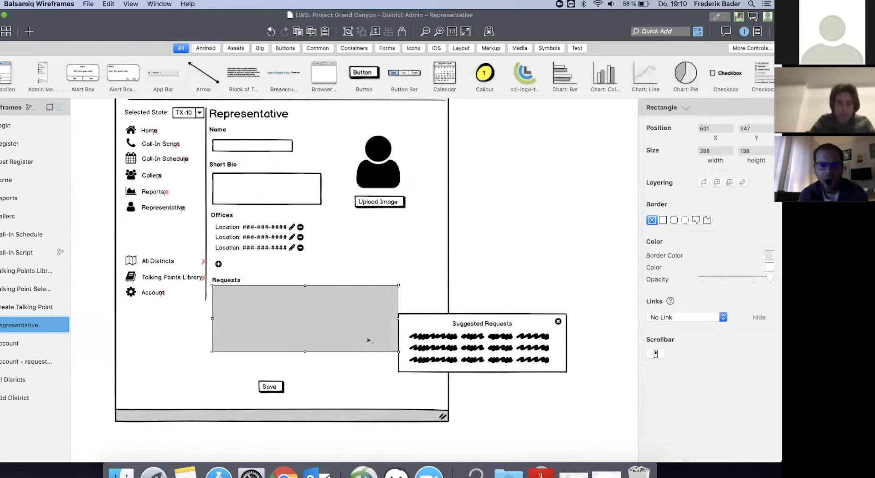
{"action": "key", "text": "Delete"}
{"action": "key", "text": "super+z"}
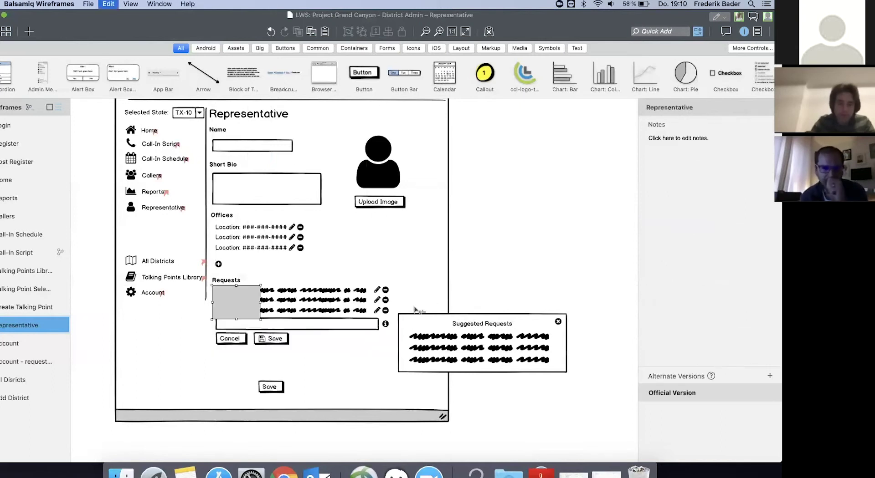
{"action": "left_click_drag", "start_coordinate": [260, 319], "coordinate": [396, 355]}
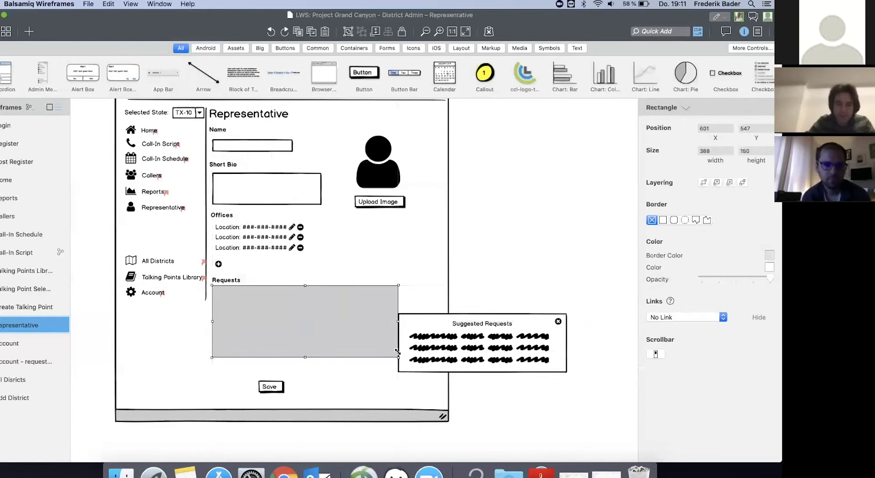
Try to layer the rectangle behind the request lines, input field and Cancel and Save buttons
{"action": "left_click", "coordinate": [742, 182]}
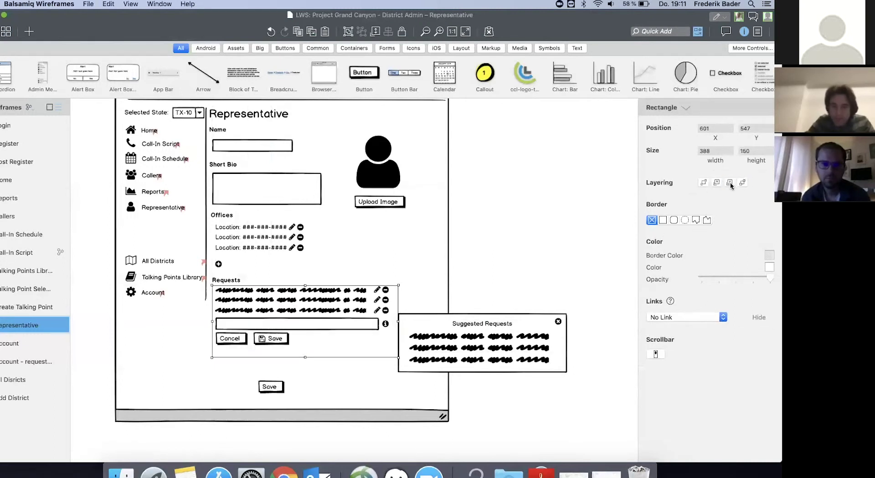
{"action": "left_click", "coordinate": [716, 182]}
{"action": "left_click", "coordinate": [729, 183]}
{"action": "left_click", "coordinate": [581, 235]}
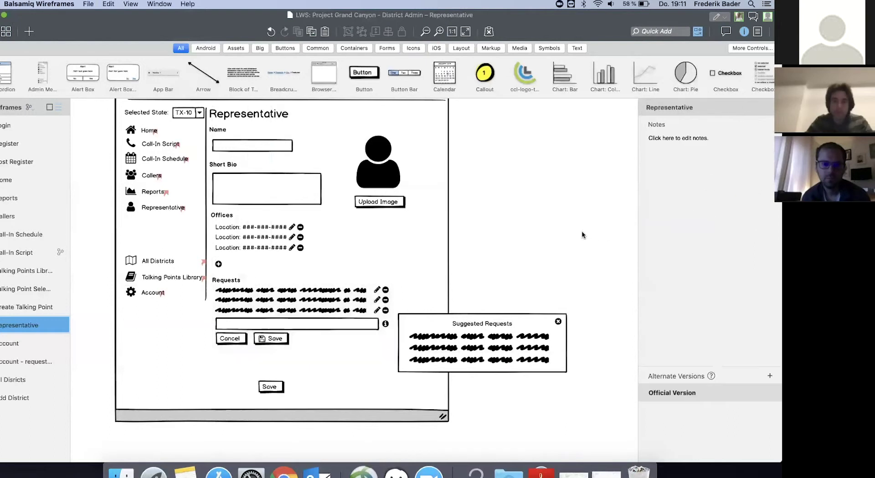
{"action": "left_click", "coordinate": [344, 336]}
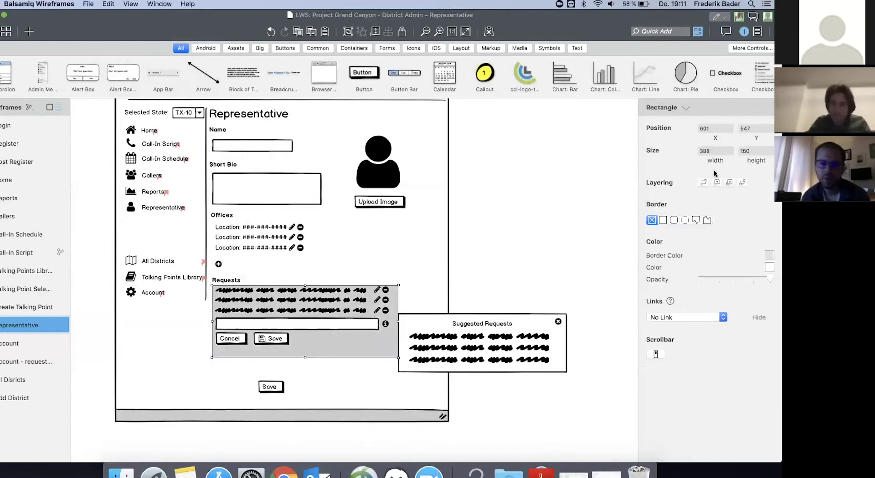
{"action": "left_click", "coordinate": [516, 227]}
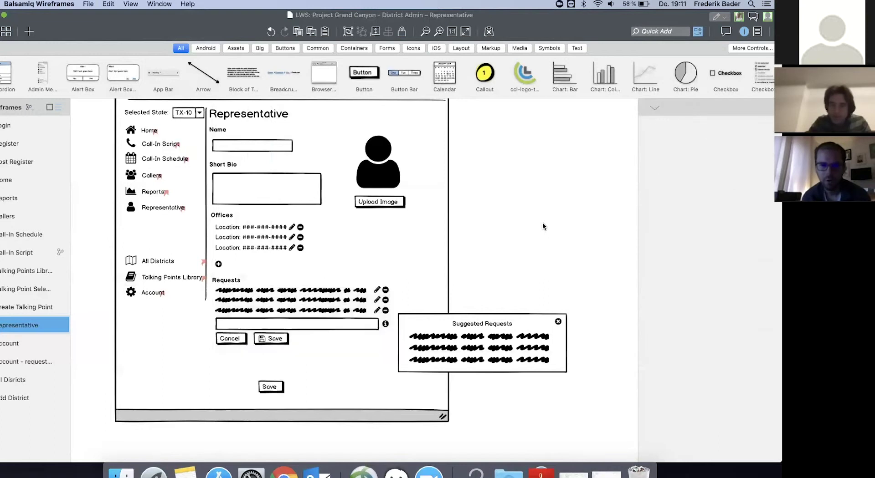
Try shifting the rectangle forward and backward step by step between the page and the Requests controls, and delete it
{"action": "left_click", "coordinate": [357, 338]}
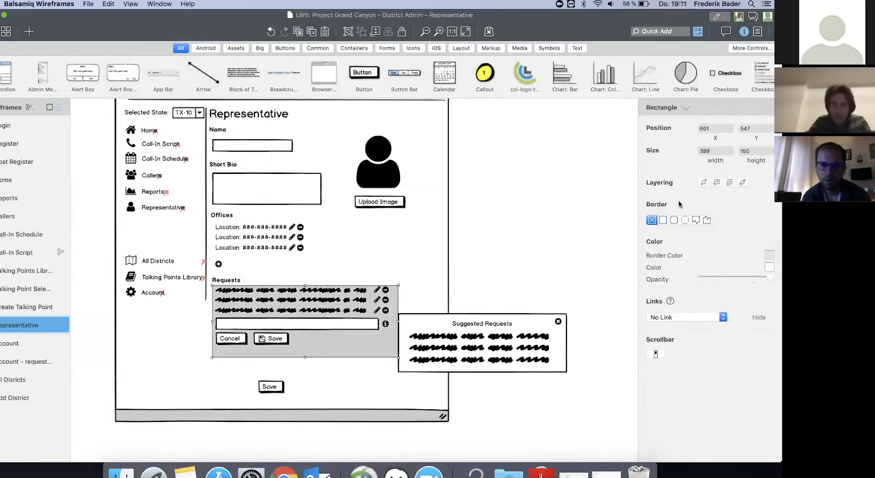
{"action": "left_click", "coordinate": [717, 183]}
{"action": "left_click", "coordinate": [728, 182]}
{"action": "left_click", "coordinate": [716, 183]}
{"action": "left_click", "coordinate": [716, 184]}
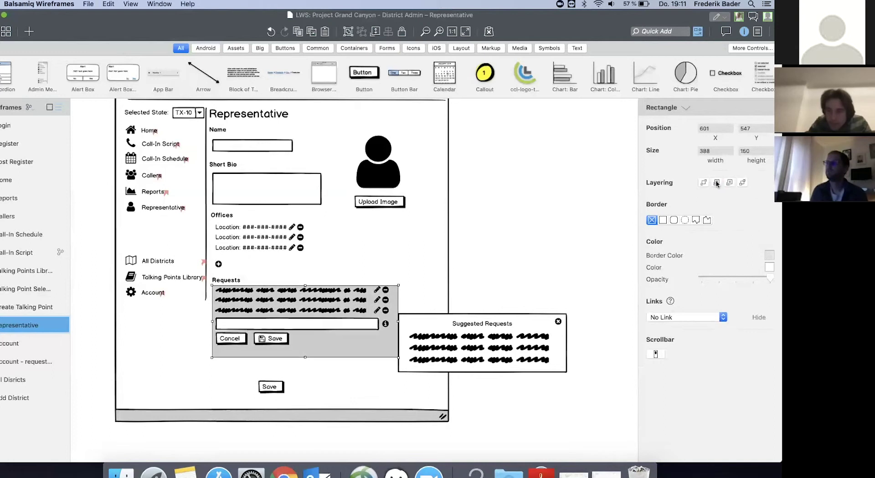
{"action": "left_click", "coordinate": [718, 185]}
{"action": "left_click", "coordinate": [731, 183]}
{"action": "left_click", "coordinate": [732, 182]}
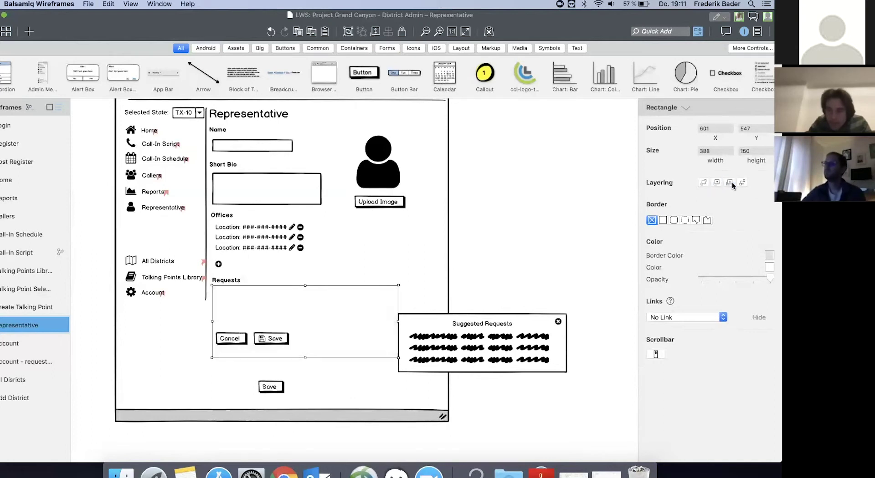
{"action": "left_click", "coordinate": [732, 182]}
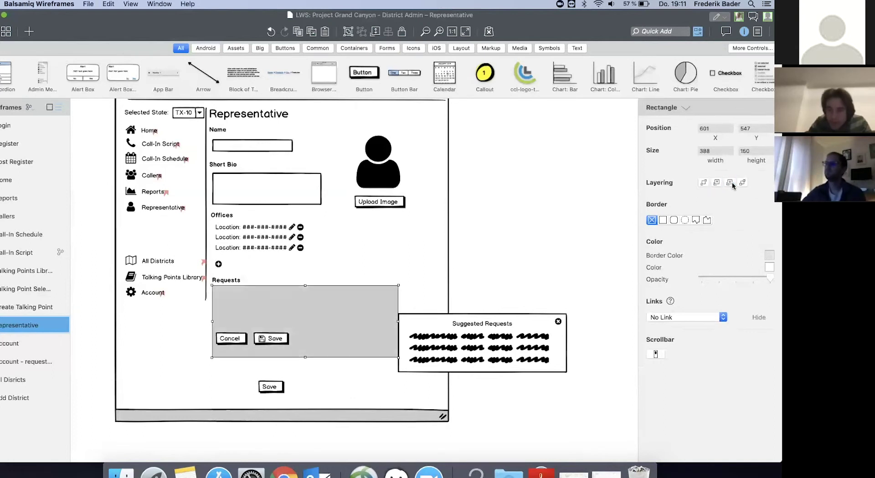
{"action": "left_click", "coordinate": [732, 183]}
{"action": "left_click", "coordinate": [731, 182]}
{"action": "left_click", "coordinate": [732, 182]}
{"action": "left_click", "coordinate": [731, 182]}
{"action": "left_click", "coordinate": [731, 182]}
{"action": "left_click", "coordinate": [732, 183]}
{"action": "left_click", "coordinate": [732, 182]}
{"action": "left_click", "coordinate": [731, 182]}
{"action": "left_click", "coordinate": [732, 182]}
{"action": "left_click", "coordinate": [731, 182]}
{"action": "left_click", "coordinate": [731, 182]}
{"action": "left_click", "coordinate": [732, 182]}
{"action": "left_click", "coordinate": [732, 183]}
{"action": "left_click", "coordinate": [732, 182]}
{"action": "left_click", "coordinate": [543, 215]}
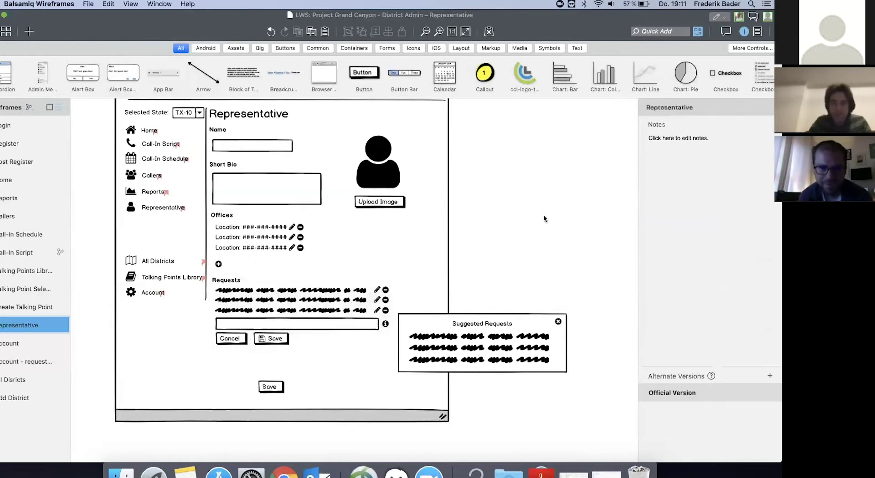
{"action": "left_click", "coordinate": [381, 342]}
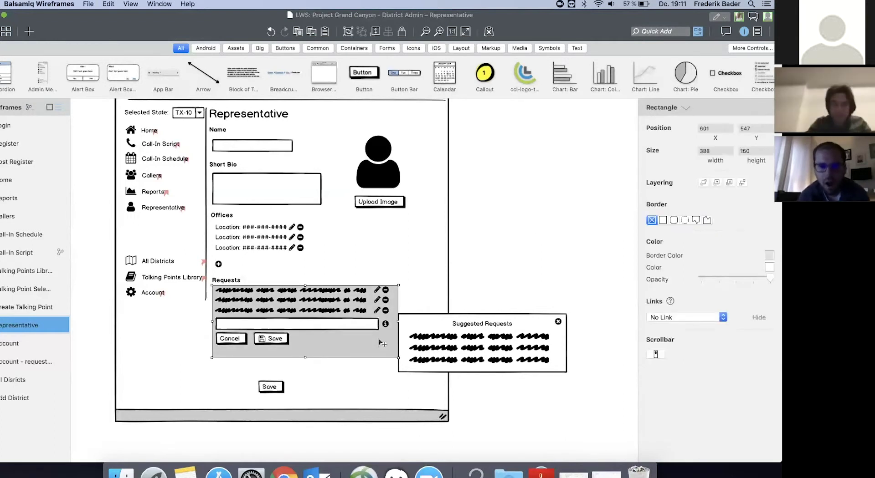
{"action": "key", "text": "Delete"}
Add a Comment sticky note and place it beneath the Requests input field at X 846, Y 641
{"action": "key", "text": "slash"}
{"action": "type", "text": "not"}
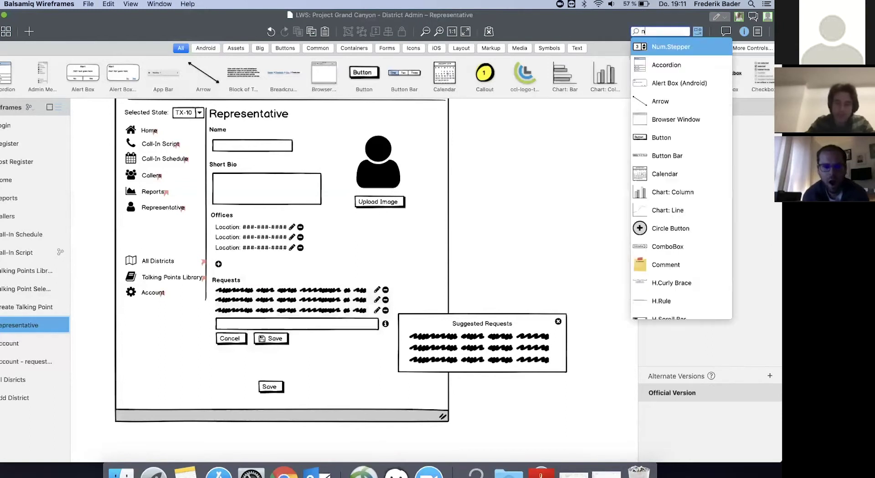
{"action": "key", "text": "Return"}
{"action": "left_click_drag", "start_coordinate": [125, 176], "coordinate": [360, 384]}
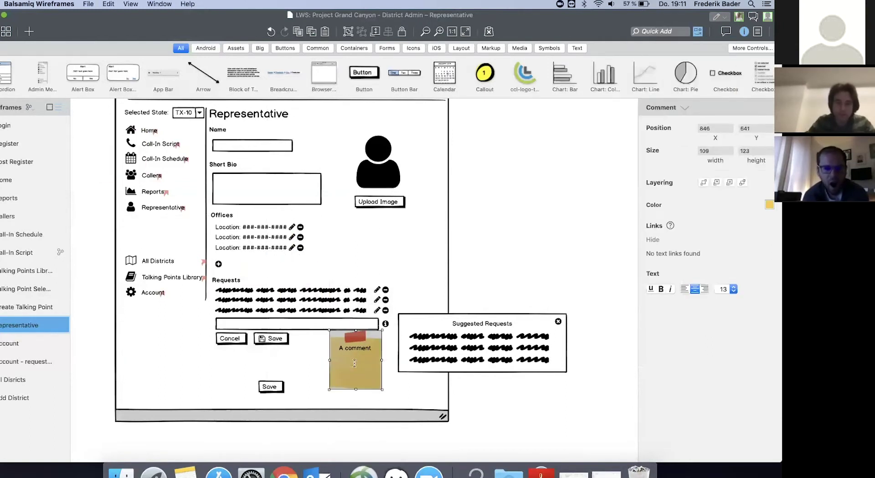
Replace the sticky note's text with "add background to avoid confusion because of two save buttons"
{"action": "double_click", "coordinate": [354, 363]}
{"action": "type", "text": "add ba"}
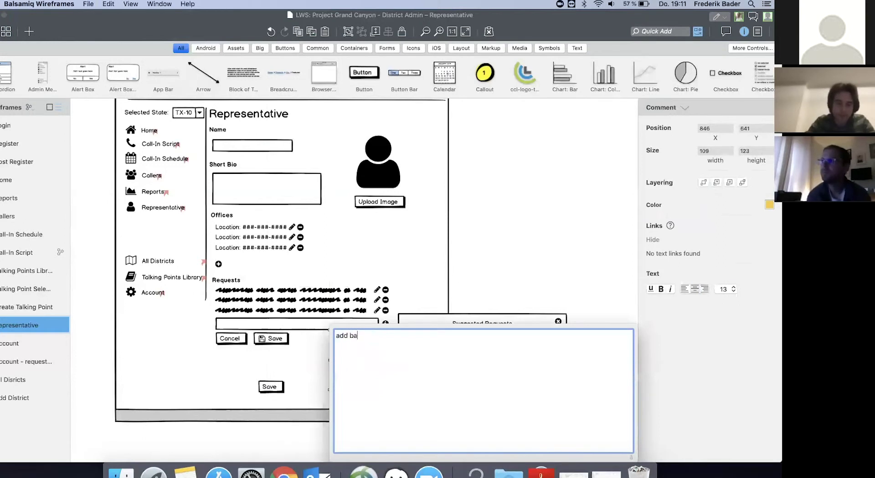
{"action": "type", "text": "ckground to av"}
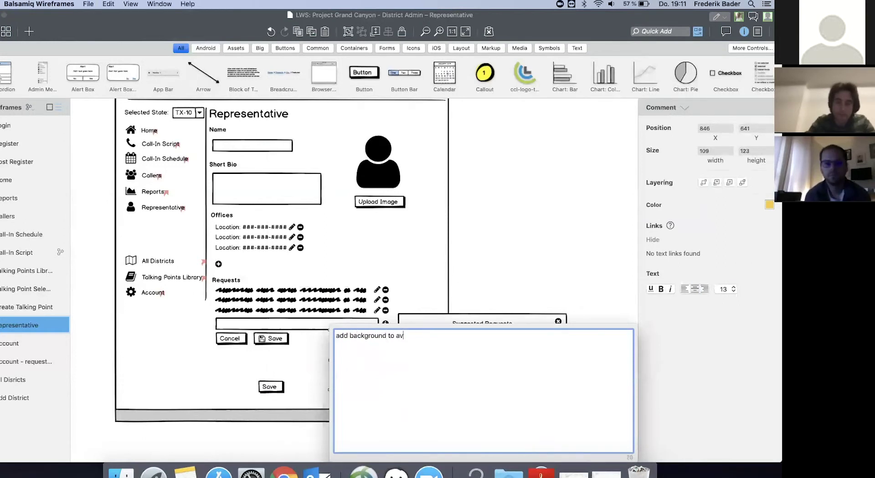
{"action": "type", "text": "oid confusio"}
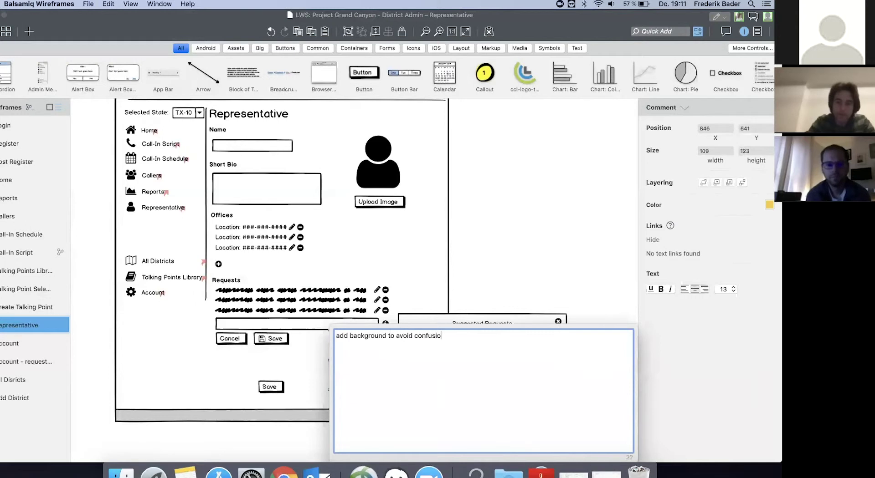
{"action": "type", "text": "n because of two s"}
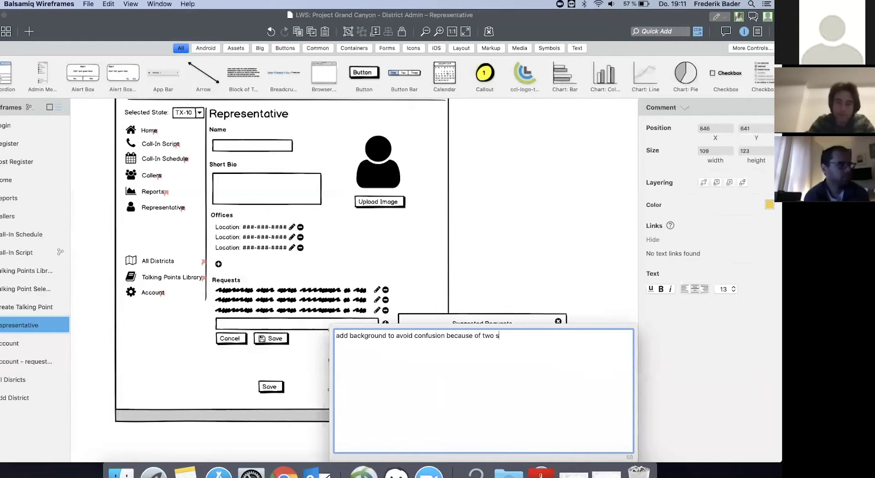
{"action": "type", "text": "ave buttons"}
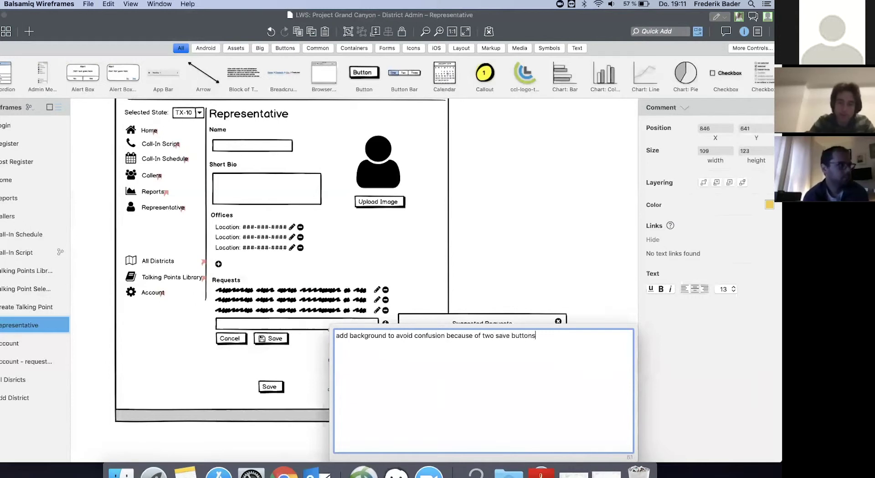
{"action": "left_click", "coordinate": [478, 276]}
Widen the sticky note to 167 and reposition it beside the two Save buttons
{"action": "left_click", "coordinate": [374, 371]}
{"action": "left_click_drag", "start_coordinate": [381, 360], "coordinate": [360, 371]}
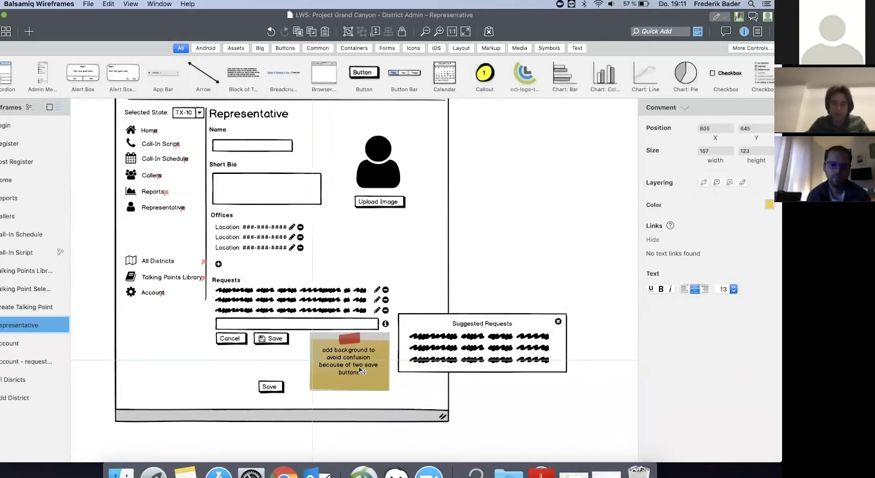
{"action": "left_click", "coordinate": [494, 256]}
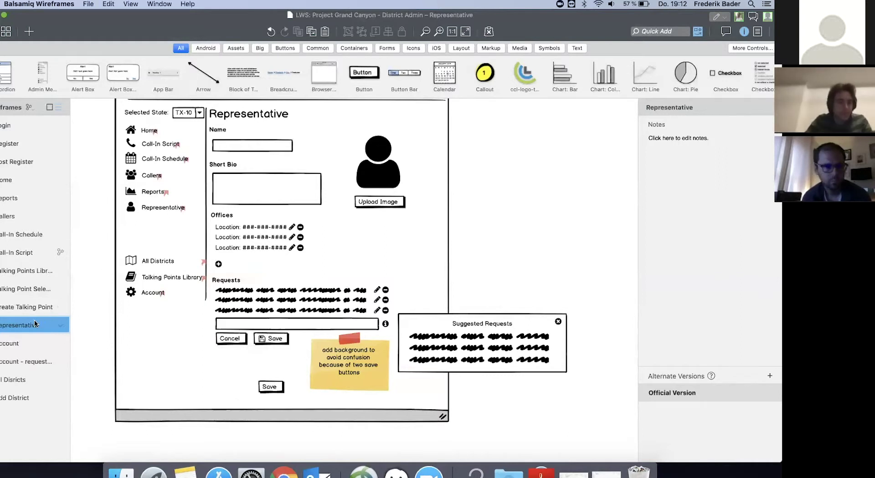
Open the Account wireframe and place a Comment sticky note beside the Update Password field at X 845, Y 265
{"action": "left_click", "coordinate": [17, 345]}
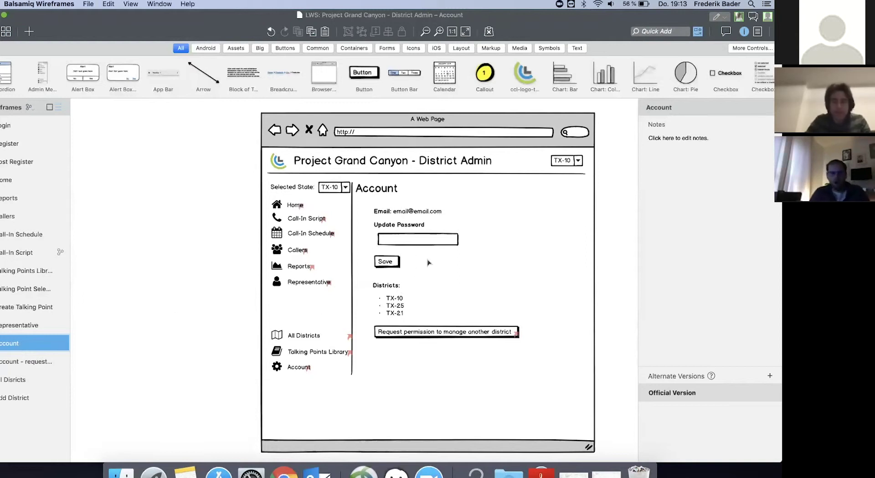
{"action": "key", "text": "slash"}
{"action": "type", "text": "comm"}
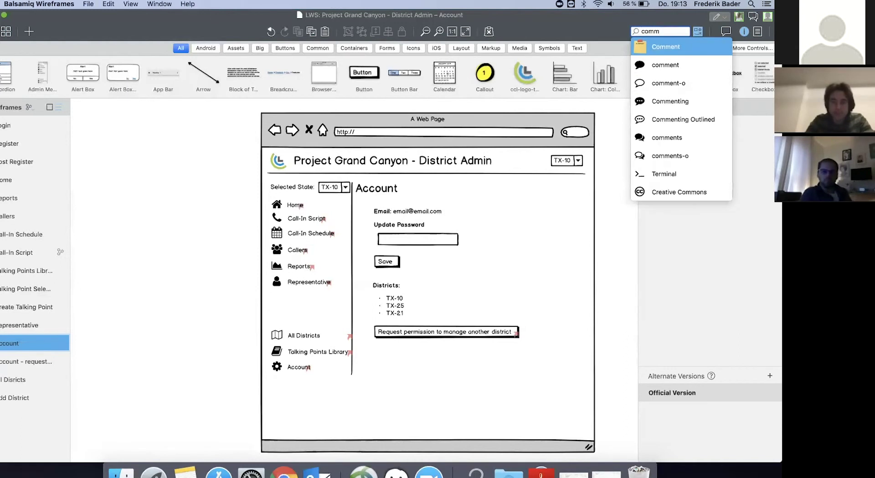
{"action": "key", "text": "Return"}
{"action": "left_click", "coordinate": [471, 269]}
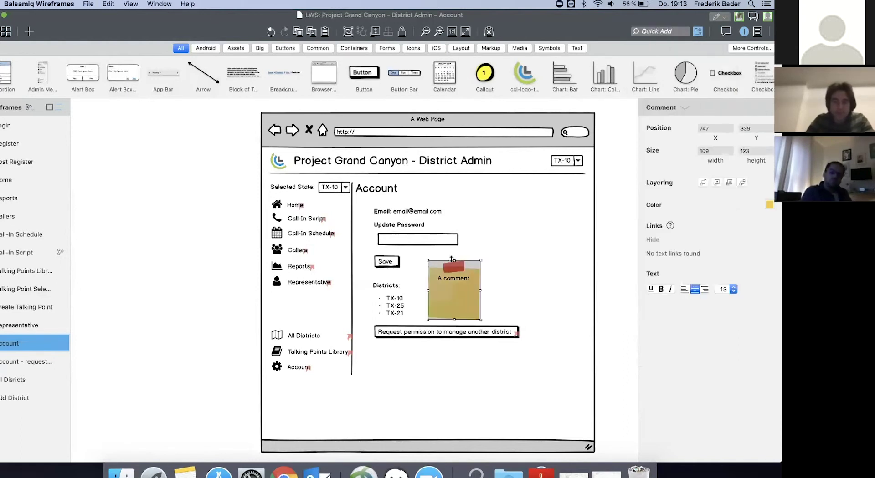
{"action": "left_click_drag", "start_coordinate": [472, 269], "coordinate": [513, 238]}
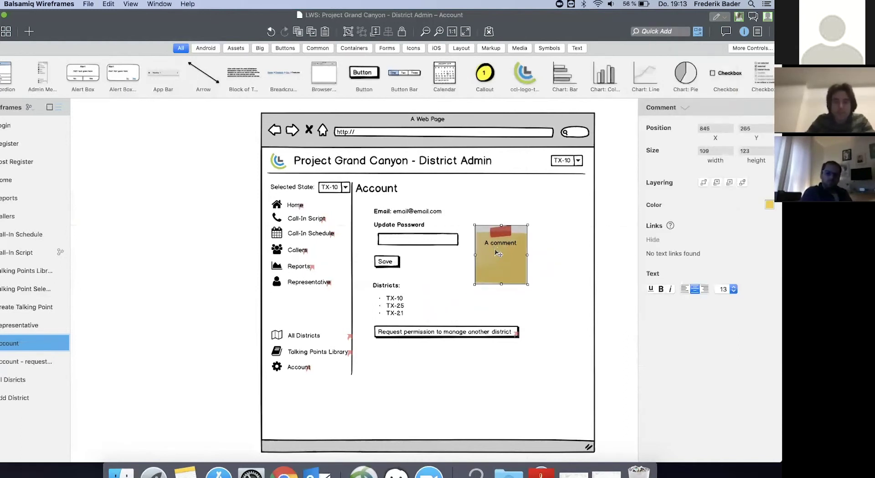
Replace the Account sticky note's text with "old password" and "new password" on separate lines
{"action": "double_click", "coordinate": [498, 250]}
{"action": "type", "text": "old"}
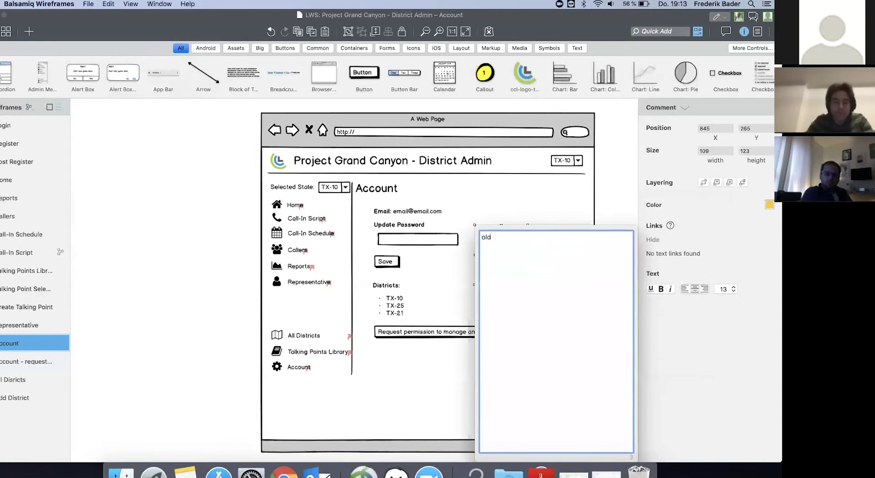
{"action": "type", "text": " password"}
{"action": "key", "text": "Return"}
{"action": "type", "text": "n"}
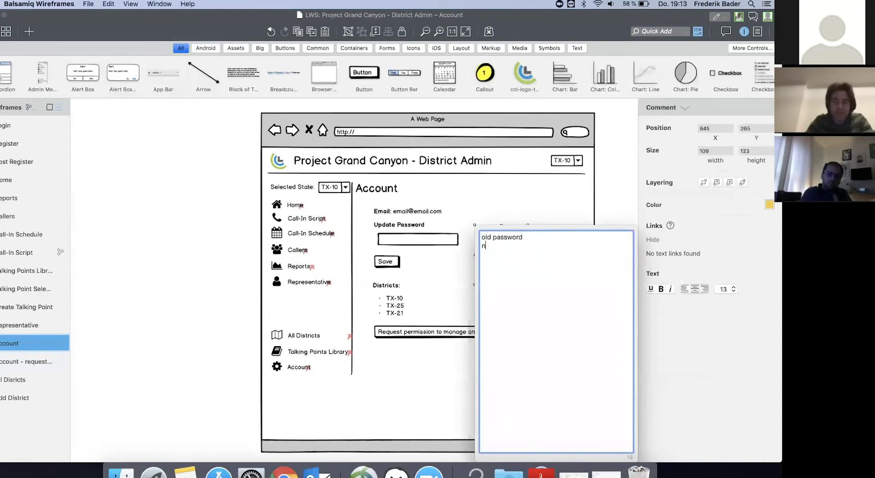
{"action": "type", "text": "ew password"}
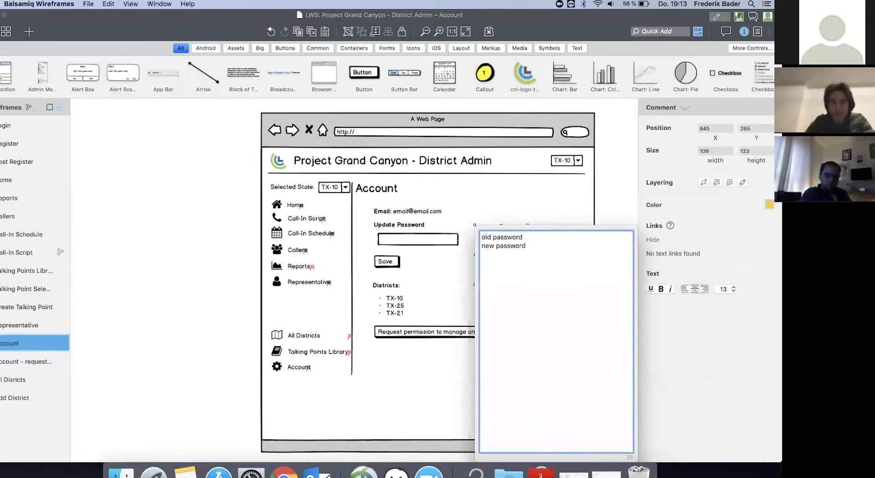
{"action": "left_click", "coordinate": [607, 196]}
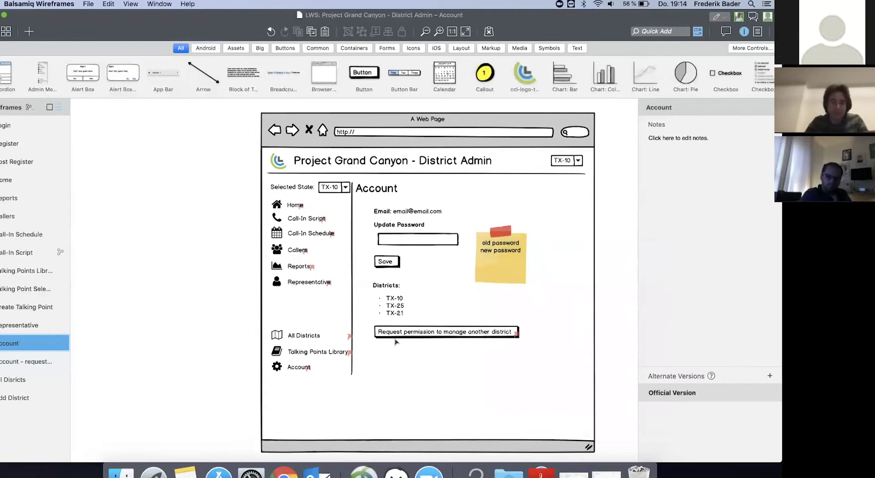
Open the "Account - request another district" wireframe for review
{"action": "left_click", "coordinate": [4, 367]}
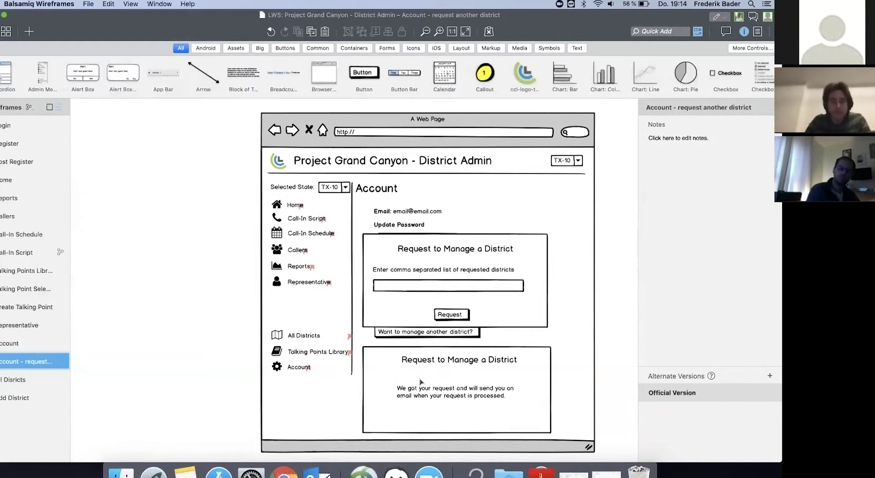
Append "An administrator will check the request afterwards." as a second sentence to the instruction label in the upper Request to Manage a District box
{"action": "double_click", "coordinate": [492, 273]}
{"action": "left_click", "coordinate": [531, 276]}
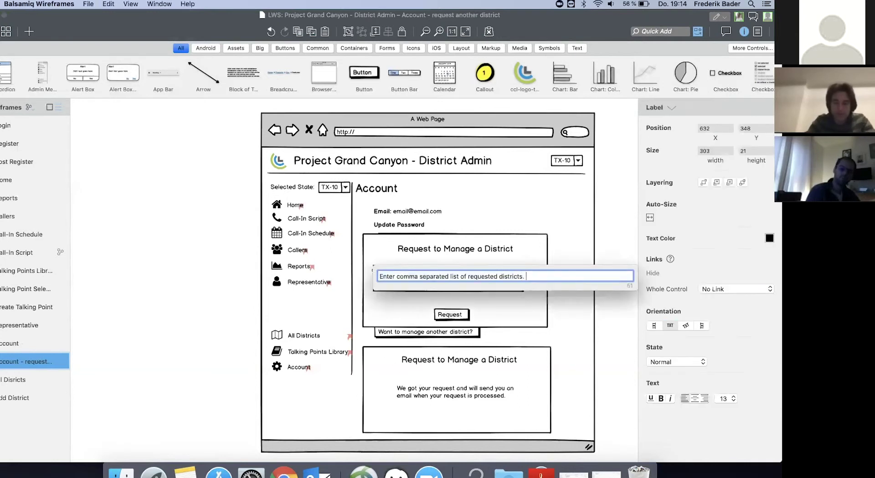
{"action": "type", "text": "An administrator will "}
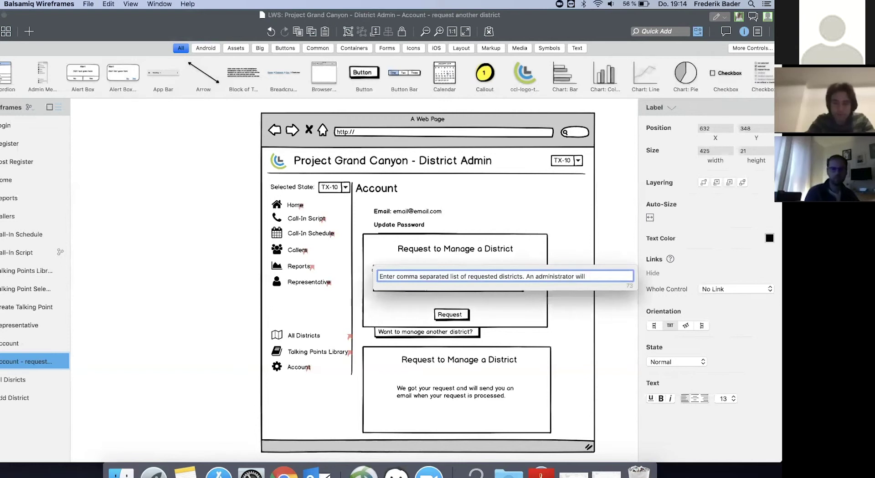
{"action": "type", "text": "check t"}
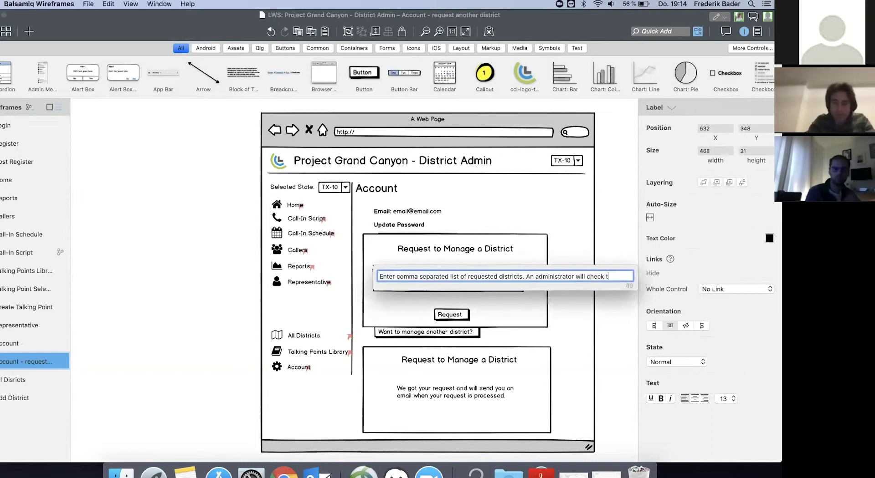
{"action": "type", "text": "he request afterwards."}
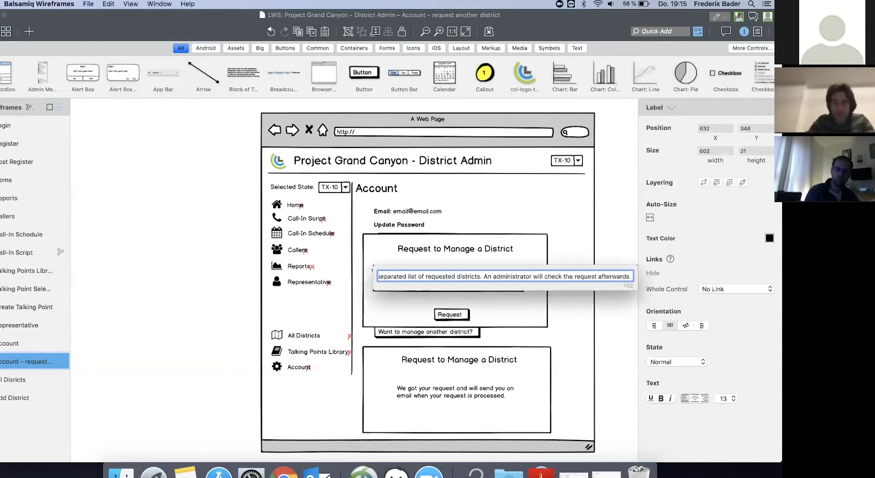
{"action": "key", "text": "Return"}
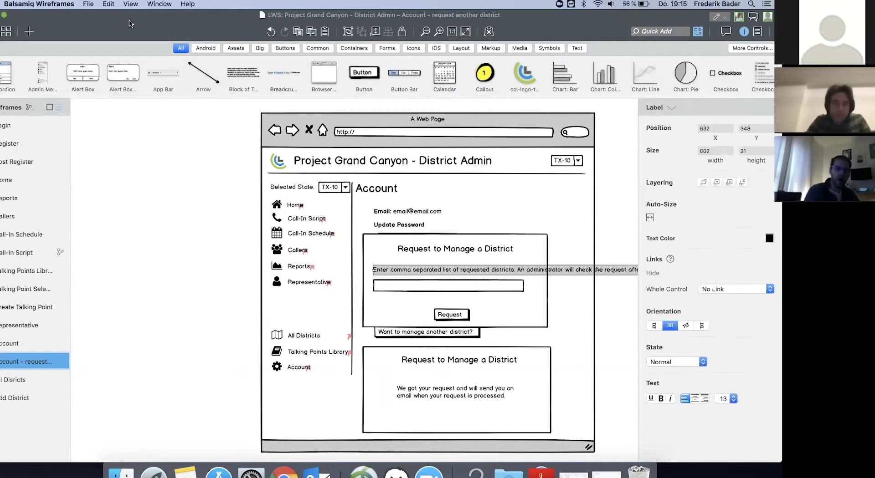
Transform the extended instruction label into a Text control
{"action": "left_click", "coordinate": [109, 4]}
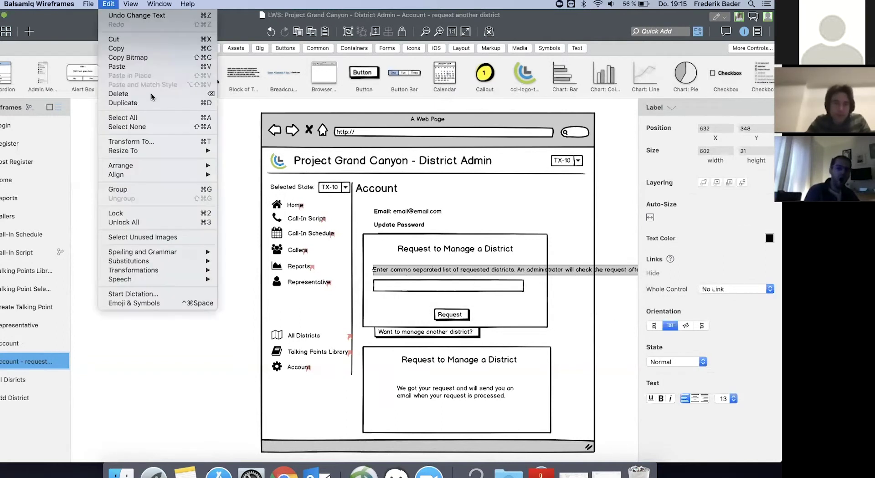
{"action": "left_click", "coordinate": [159, 143]}
{"action": "type", "text": "text"}
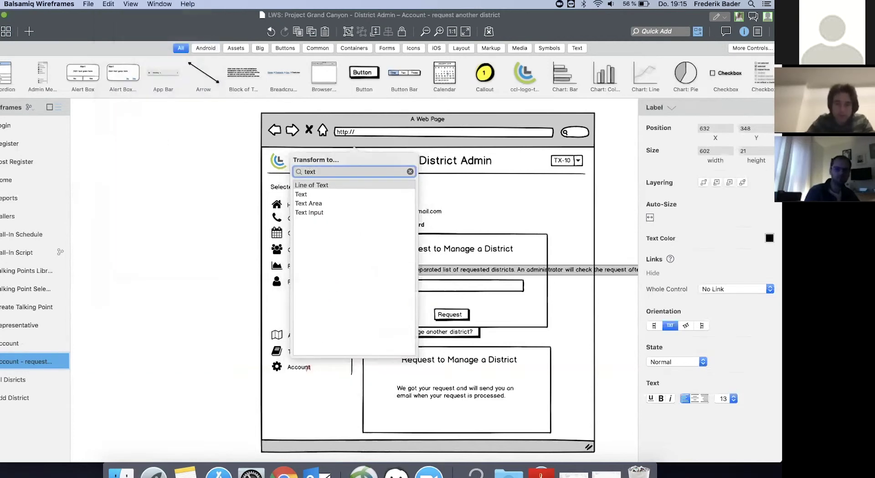
{"action": "key", "text": "Down"}
{"action": "key", "text": "Return"}
Narrow the instruction text to a width of 350 and make it taller to fit two lines inside the box
{"action": "scroll", "coordinate": [607, 252], "scroll_direction": "right", "scroll_amount": 2}
{"action": "scroll", "coordinate": [606, 252], "scroll_direction": "down", "scroll_amount": 1}
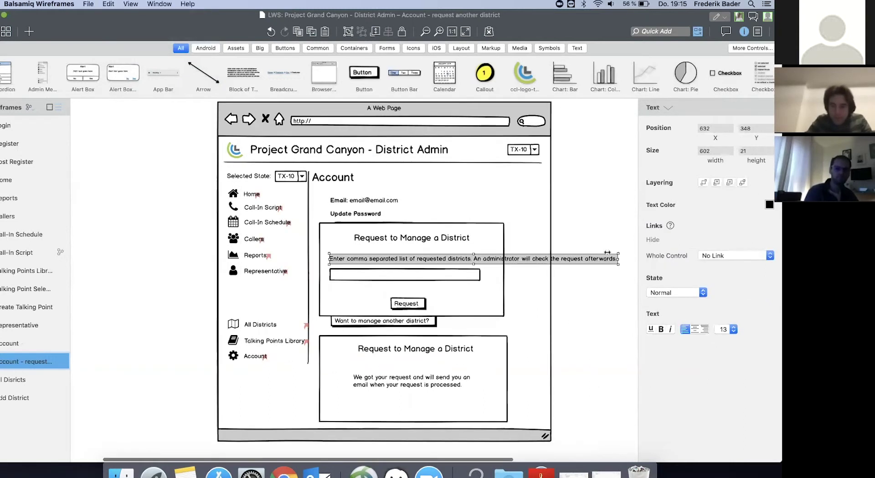
{"action": "scroll", "coordinate": [606, 252], "scroll_direction": "right", "scroll_amount": 1}
{"action": "left_click_drag", "start_coordinate": [607, 252], "coordinate": [486, 253]}
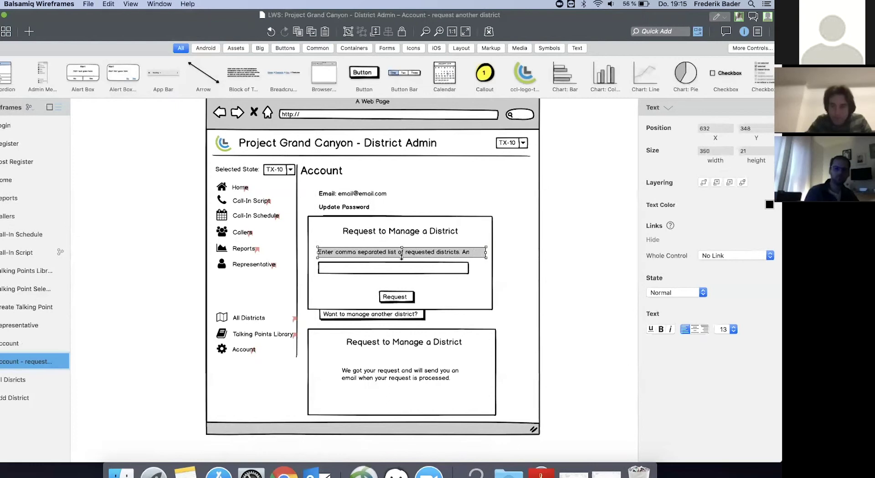
{"action": "left_click_drag", "start_coordinate": [402, 257], "coordinate": [402, 266]}
Move the districts input field down to Y 388 to clear the two-line instruction text
{"action": "left_click", "coordinate": [419, 269]}
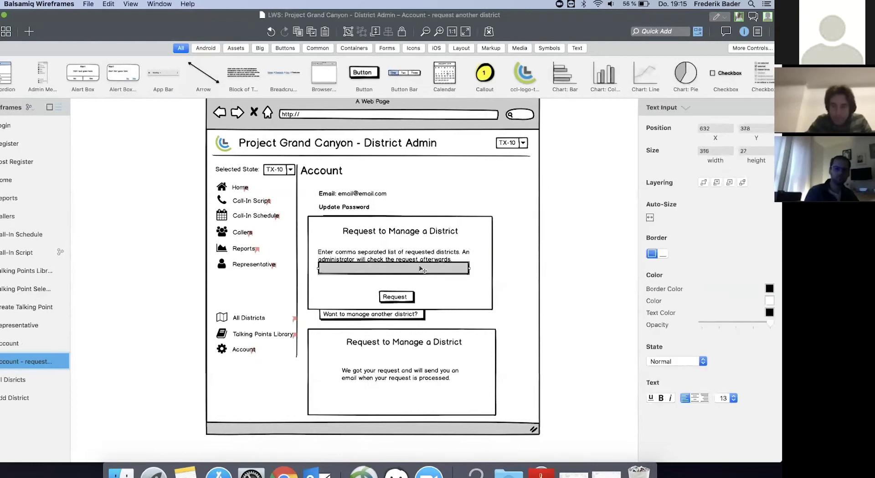
{"action": "key", "text": "shift+Down"}
{"action": "key", "text": "shift+Down"}
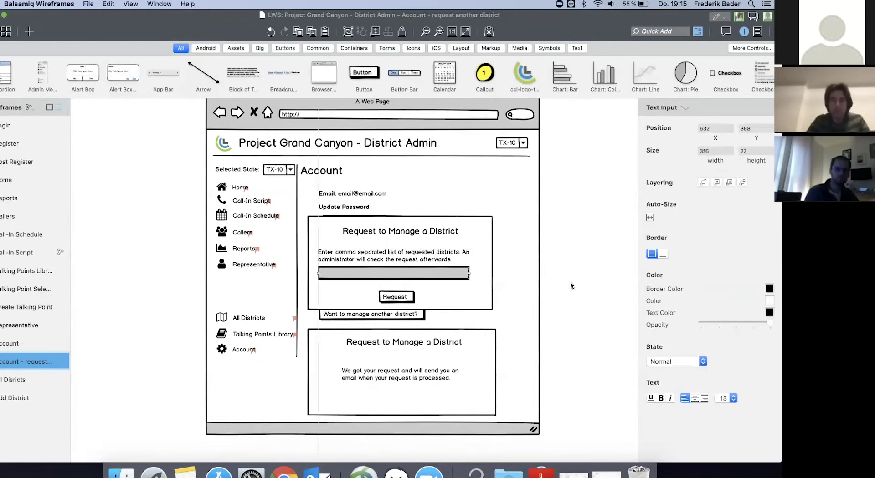
{"action": "left_click", "coordinate": [569, 285]}
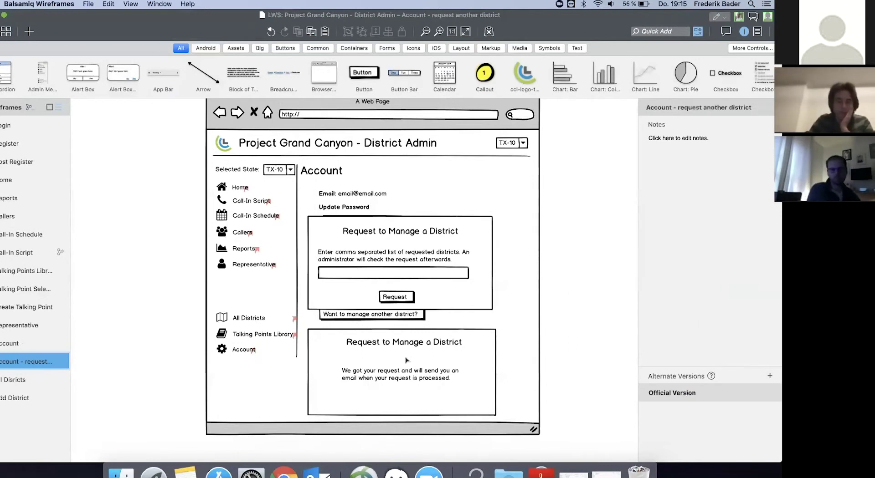
Duplicate the Request button and move the copy straight down to Y 649, below the message in the lower Request to Manage a District box
{"action": "left_click", "coordinate": [398, 299]}
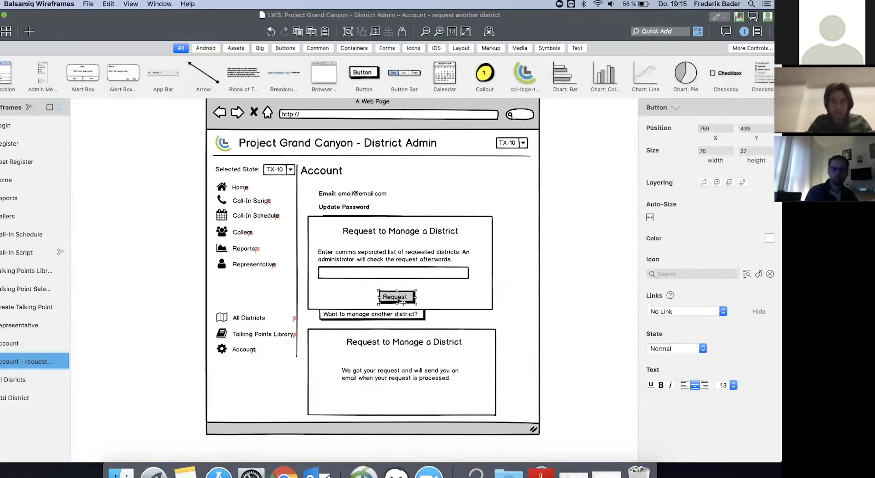
{"action": "left_click_drag", "start_coordinate": [399, 301], "coordinate": [405, 305]}
{"action": "key", "text": "shift+Down"}
{"action": "key", "text": "shift+Down"}
{"action": "key", "text": "shift+Down"}
{"action": "key", "text": "shift+Down"}
{"action": "key", "text": "shift+Down"}
{"action": "key", "text": "shift+Down"}
{"action": "key", "text": "shift+Down"}
{"action": "key", "text": "shift+Down"}
{"action": "key", "text": "shift+Down"}
{"action": "key", "text": "shift+Down"}
{"action": "key", "text": "shift+Down"}
{"action": "key", "text": "shift+Down"}
{"action": "key", "text": "shift+Down"}
{"action": "key", "text": "shift+Down"}
{"action": "key", "text": "shift+Down"}
{"action": "key", "text": "shift+Down"}
{"action": "key", "text": "shift+Down"}
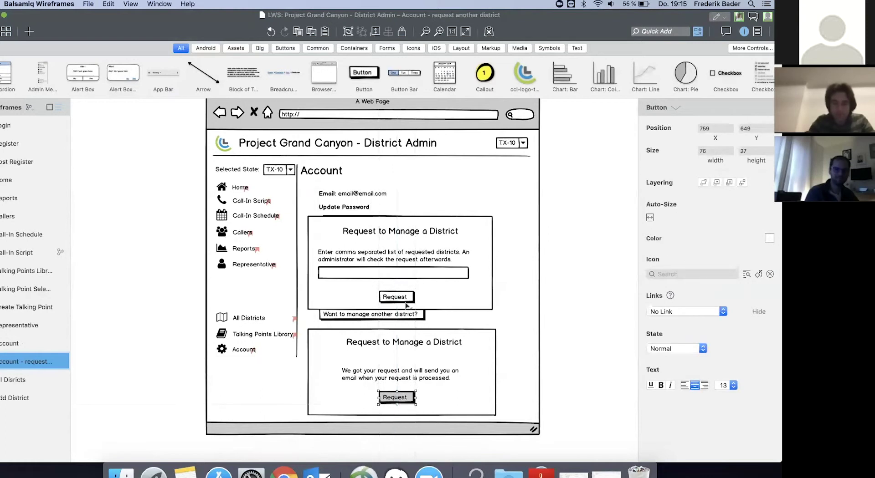
Change the label of the copied button in the lower box to "OK"
{"action": "key", "text": "Return"}
{"action": "type", "text": "OK"}
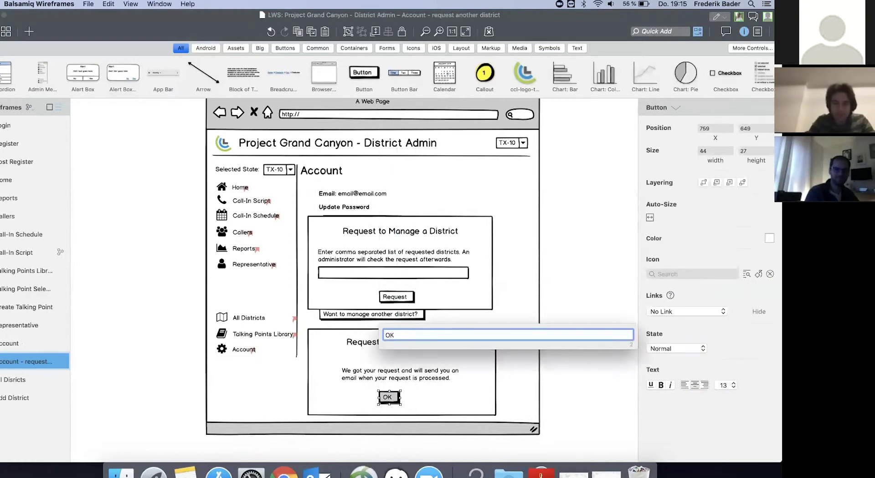
{"action": "left_click", "coordinate": [592, 272]}
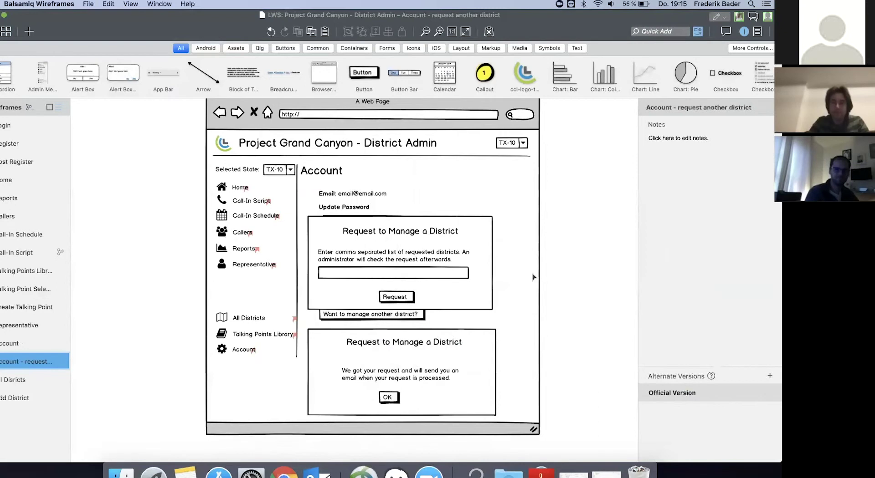
Add a Times Circle icon at size S in the upper-right corner of the upper Request to Manage a District box
{"action": "type", "text": "clos"}
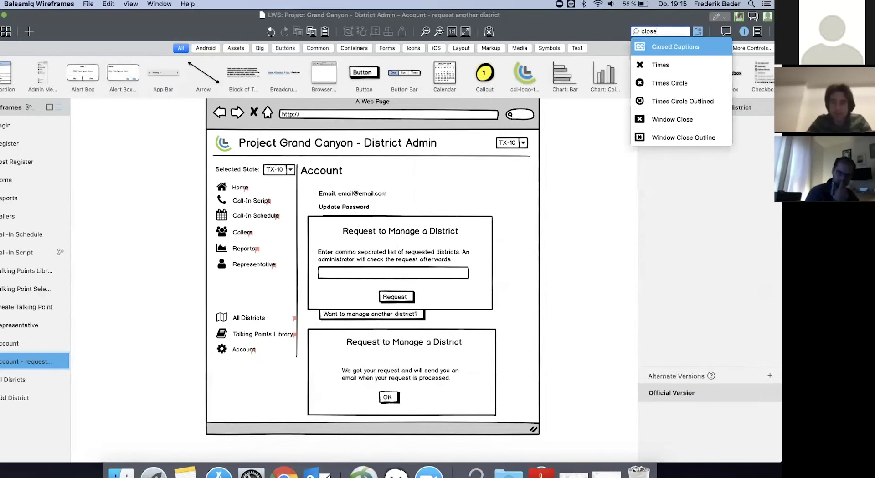
{"action": "type", "text": "e"}
{"action": "key", "text": "Down"}
{"action": "key", "text": "Down"}
{"action": "key", "text": "Return"}
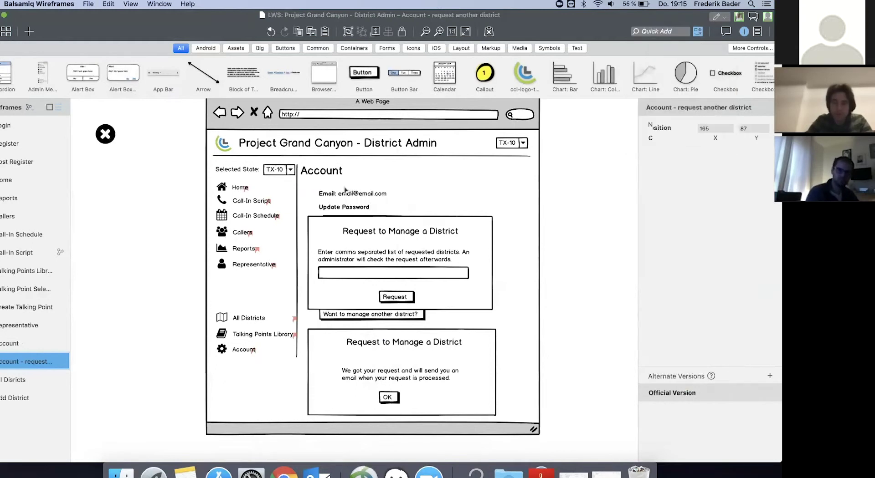
{"action": "left_click_drag", "start_coordinate": [107, 134], "coordinate": [484, 227]}
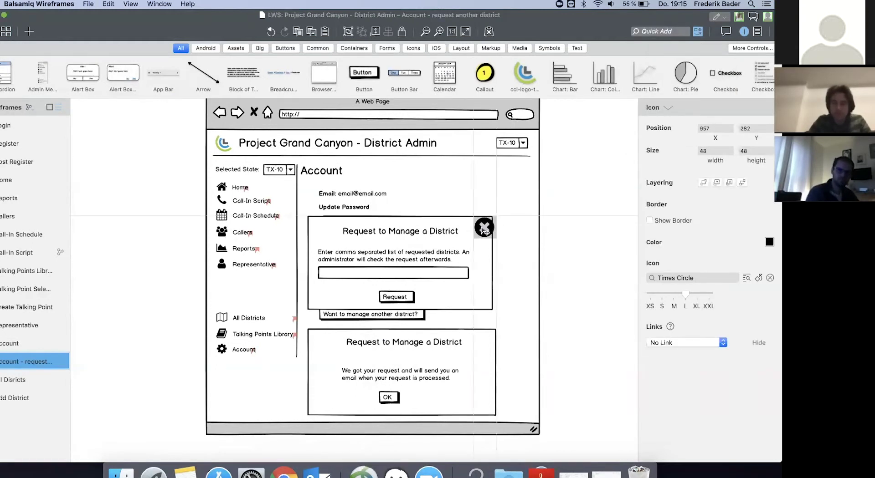
{"action": "left_click", "coordinate": [661, 294]}
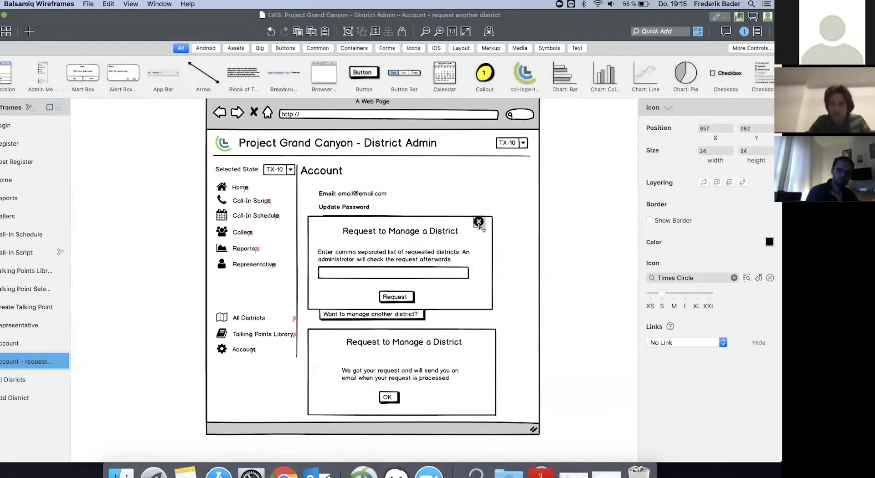
{"action": "left_click_drag", "start_coordinate": [478, 222], "coordinate": [486, 223]}
Copy the Times Circle icon into the upper-right corner of the lower Request to Manage a District box
{"action": "key", "text": "super+c"}
{"action": "key", "text": "super+v"}
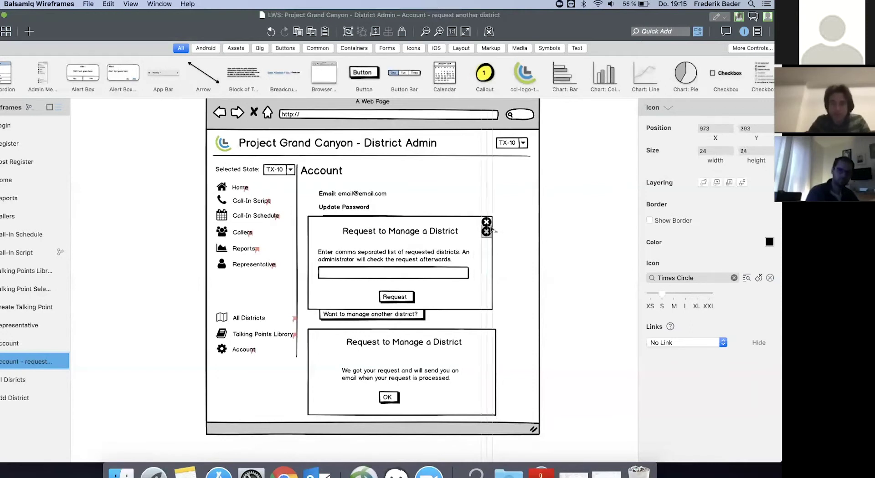
{"action": "key", "text": "shift+Down"}
{"action": "key", "text": "shift+Down"}
{"action": "key", "text": "shift+Down"}
{"action": "key", "text": "shift+Down"}
{"action": "key", "text": "shift+Down"}
{"action": "key", "text": "shift+Down"}
{"action": "key", "text": "shift+Down"}
{"action": "key", "text": "shift+Down"}
{"action": "key", "text": "shift+Down"}
{"action": "key", "text": "shift+Down"}
{"action": "key", "text": "shift+Down"}
{"action": "key", "text": "shift+Down"}
{"action": "key", "text": "shift+Down"}
{"action": "key", "text": "shift+Down"}
{"action": "key", "text": "shift+Down"}
{"action": "key", "text": "shift+Down"}
{"action": "key", "text": "shift+Down"}
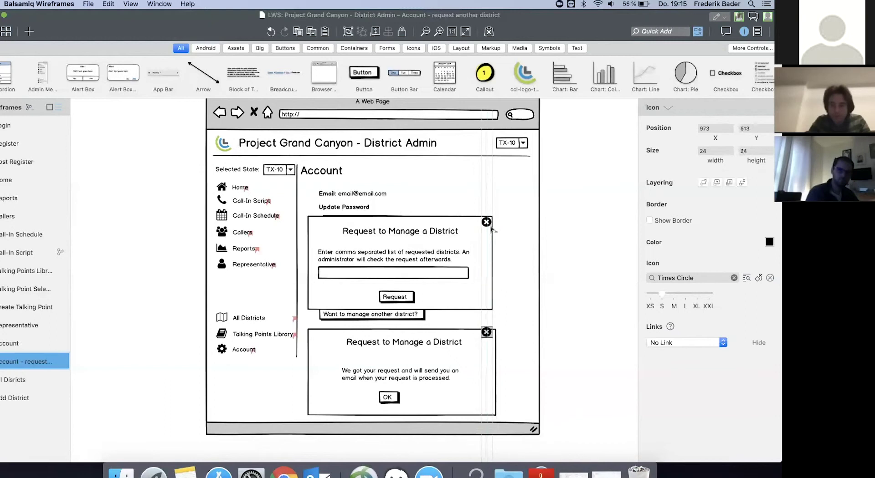
{"action": "left_click", "coordinate": [559, 254]}
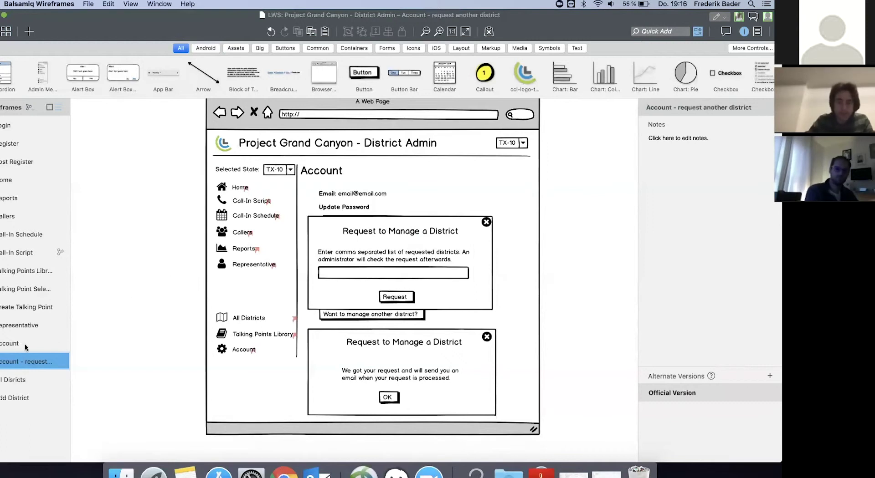
Open the All Districts wireframe and place a Comment sticky note below the districts table at X 737, Y 451
{"action": "left_click", "coordinate": [16, 380]}
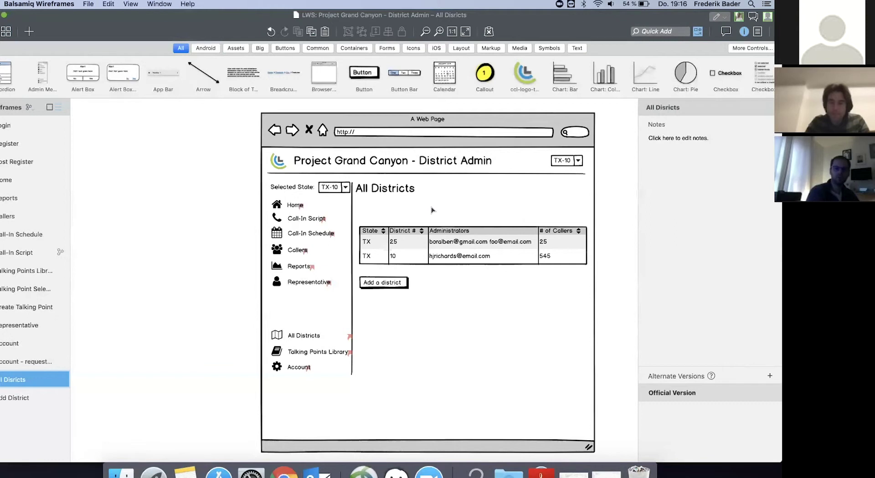
{"action": "type", "text": "com"}
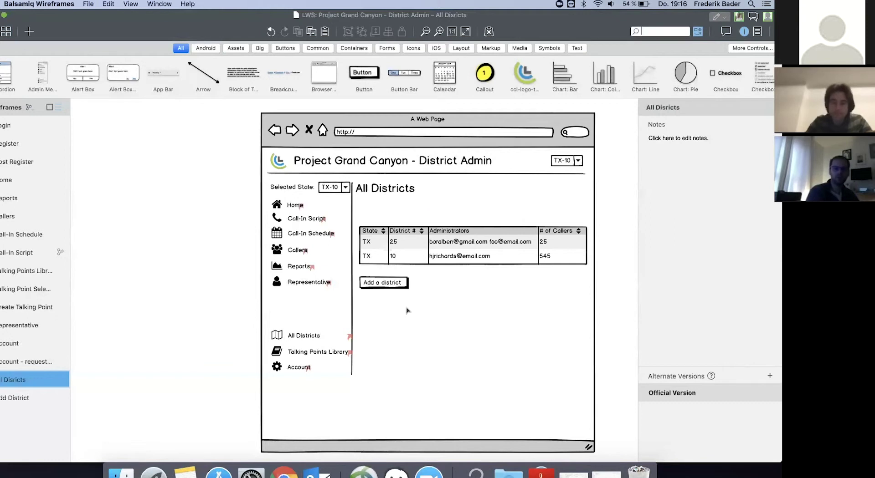
{"action": "type", "text": "ment"}
{"action": "key", "text": "Return"}
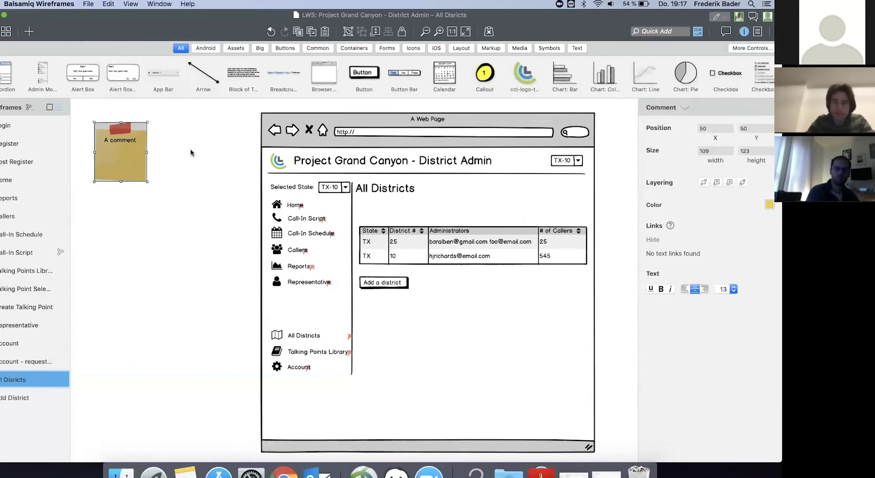
{"action": "left_click", "coordinate": [447, 350]}
Replace the All Districts sticky note's text with "add pagination"
{"action": "double_click", "coordinate": [448, 350]}
{"action": "type", "text": "add p"}
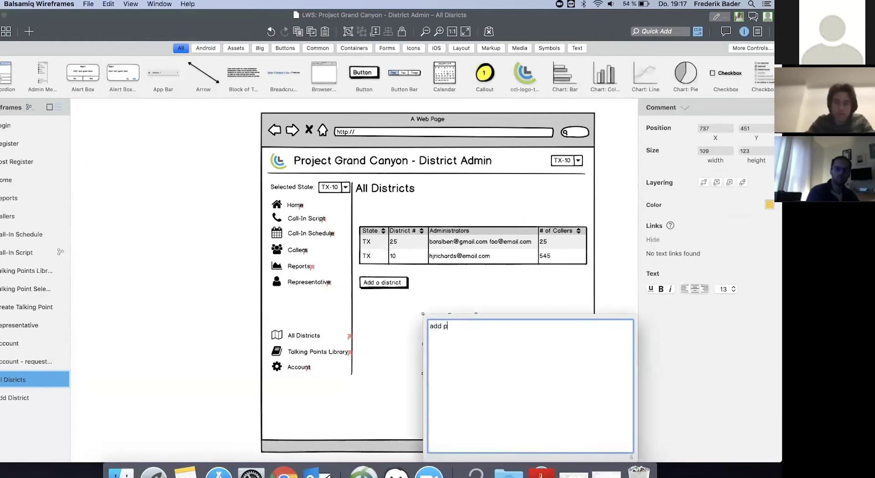
{"action": "type", "text": "agination"}
{"action": "left_click", "coordinate": [603, 280]}
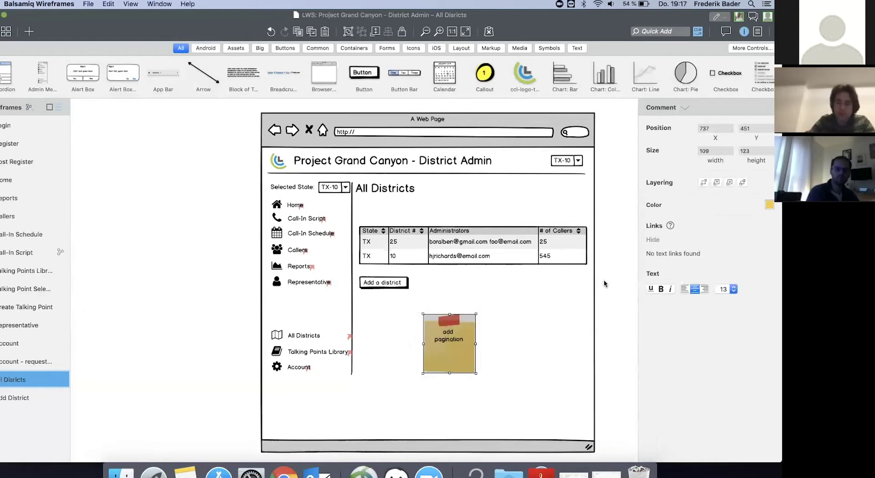
{"action": "left_click", "coordinate": [603, 280]}
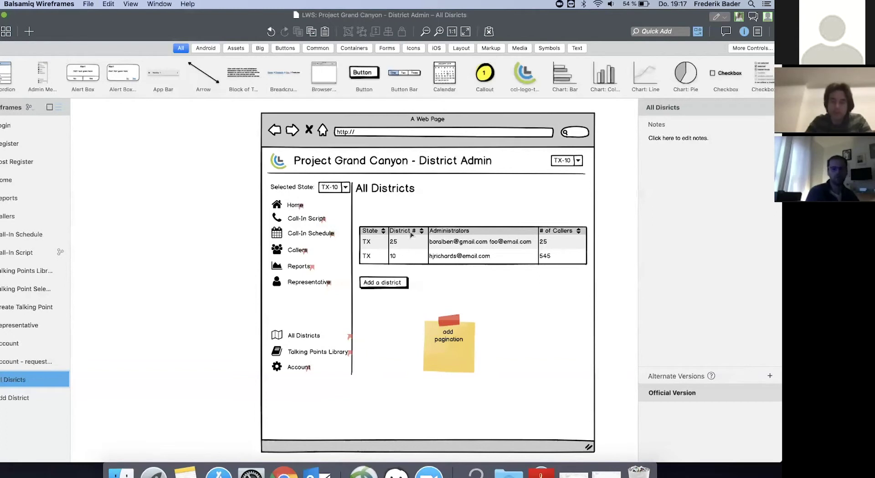
Place a second Comment sticky note at the table's lower-right corner, at X 1013, Y 337
{"action": "key", "text": "slash"}
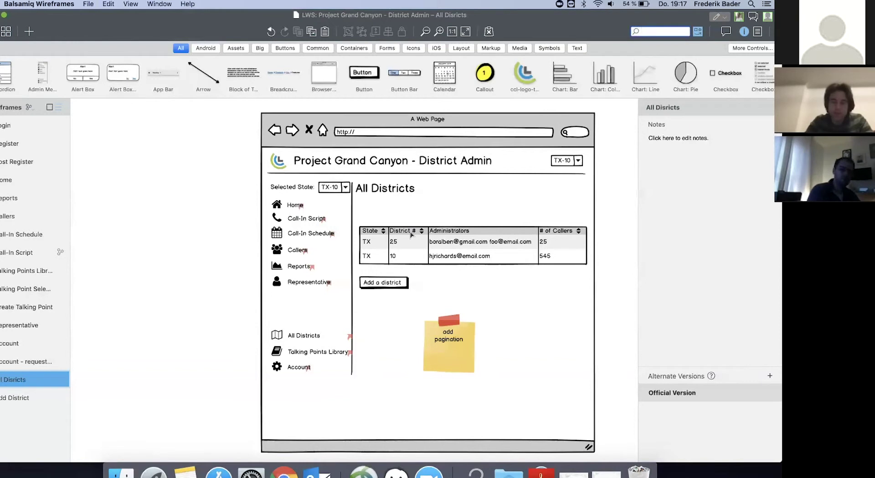
{"action": "key", "text": "Escape"}
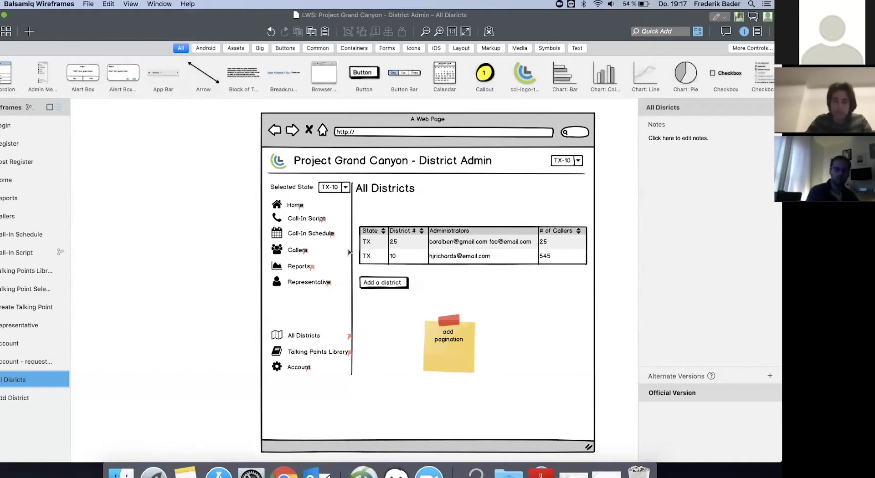
{"action": "type", "text": "commen"}
{"action": "key", "text": "Return"}
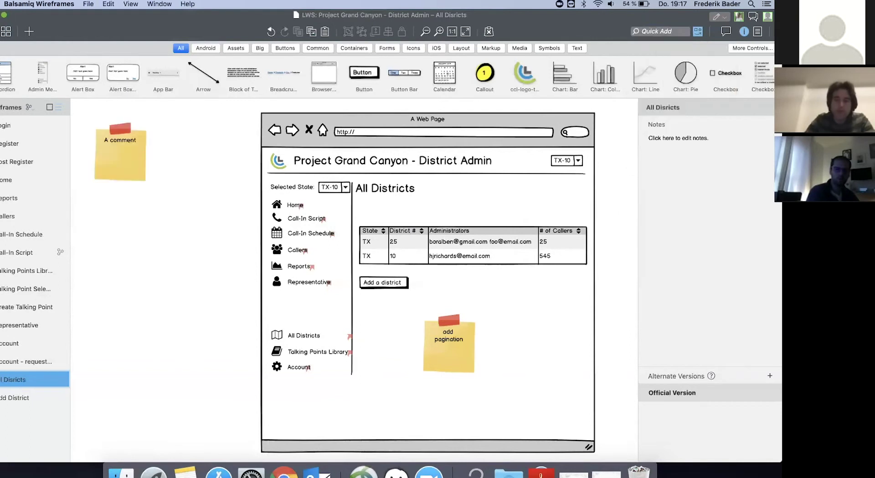
{"action": "left_click_drag", "start_coordinate": [129, 150], "coordinate": [589, 290]}
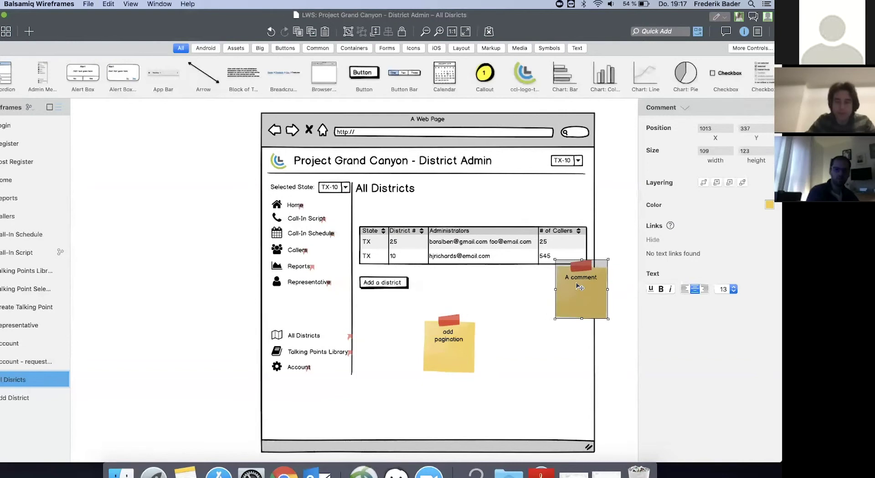
Replace the second sticky note's text with "maybe add functionality to have an input field on each column to search the table easily"
{"action": "double_click", "coordinate": [578, 286]}
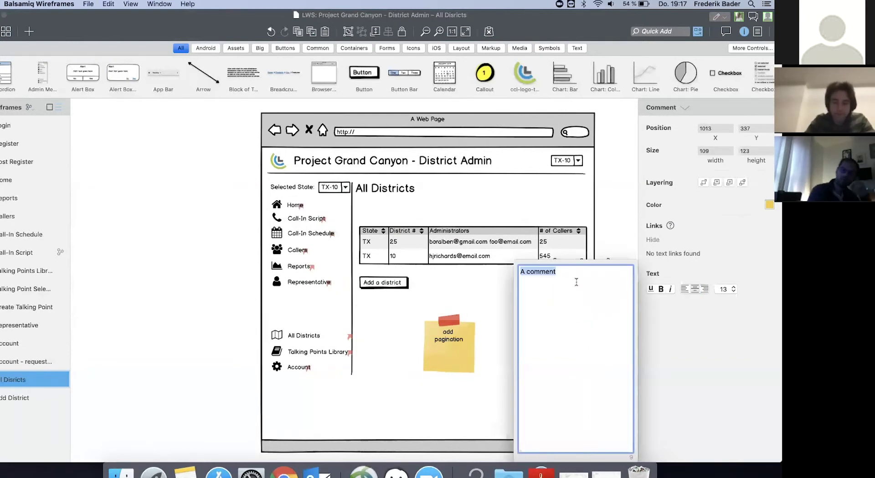
{"action": "type", "text": "maybe add"}
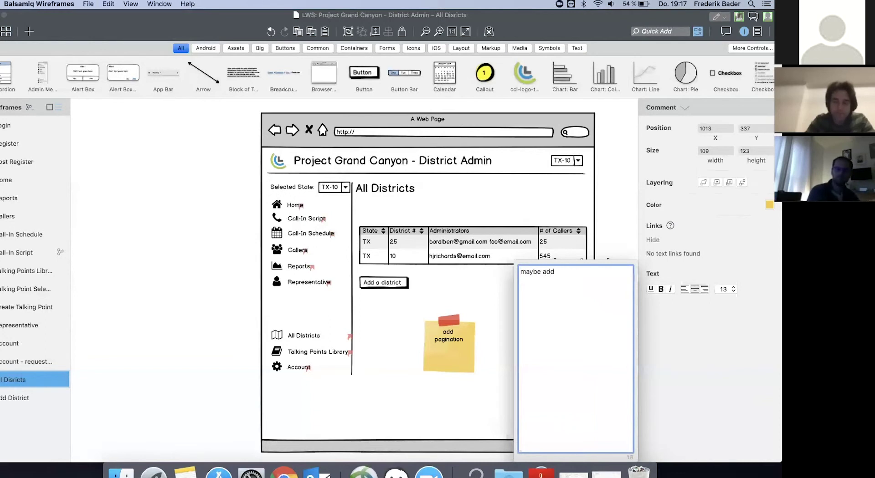
{"action": "type", "text": " functionality "}
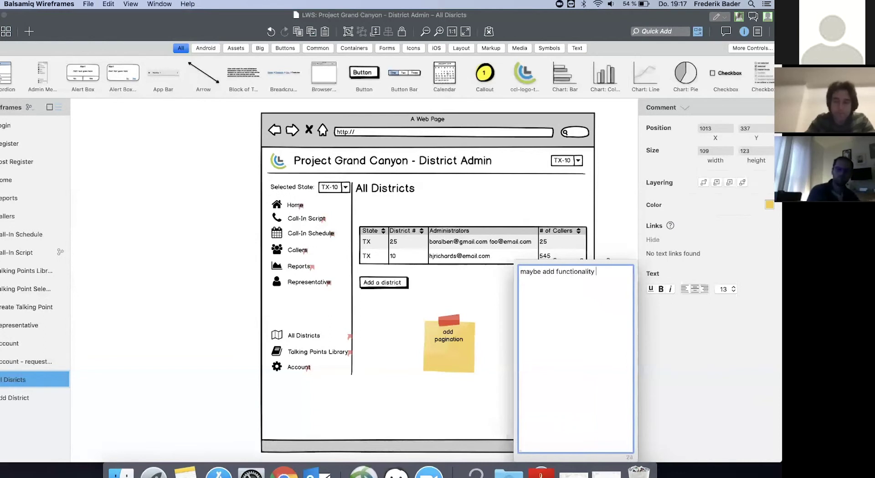
{"action": "type", "text": "to save a"}
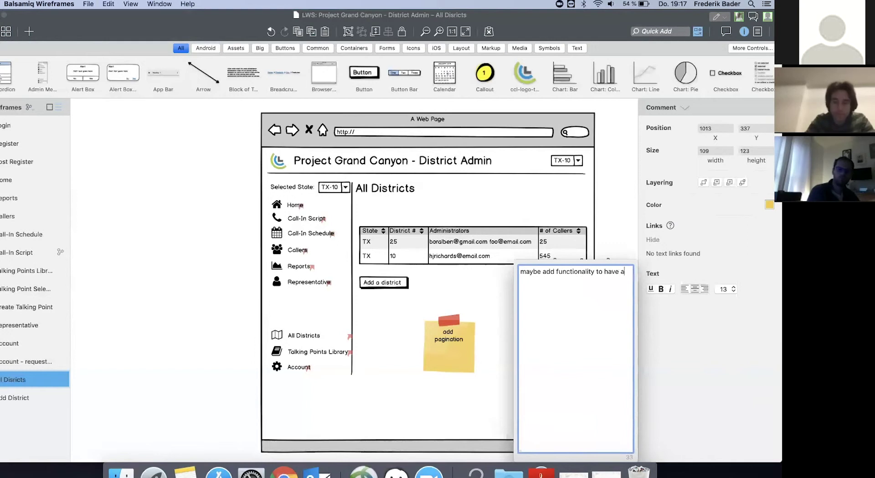
{"action": "type", "text": "n input field"}
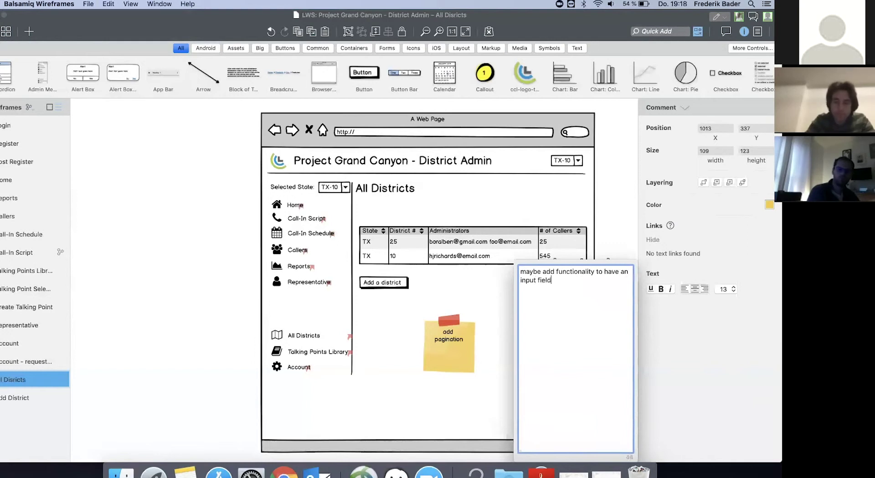
{"action": "type", "text": " on each column to search t"}
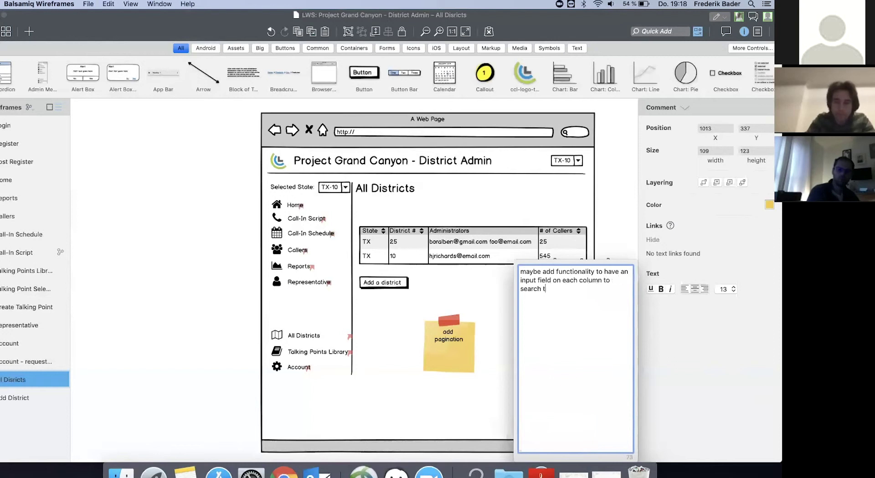
{"action": "type", "text": "he table easily"}
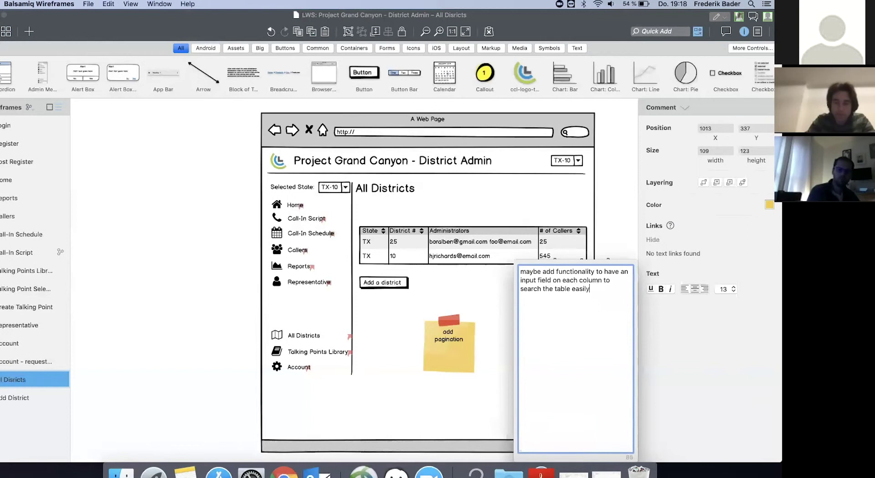
{"action": "left_click", "coordinate": [608, 238]}
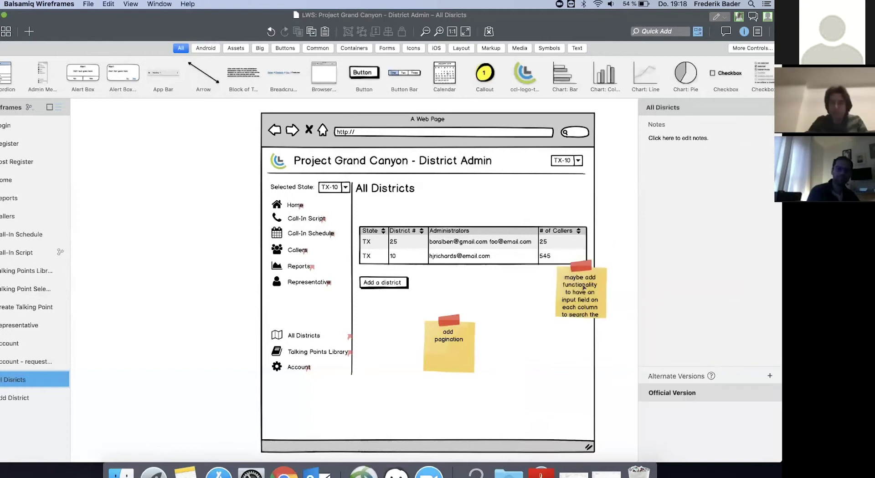
Move the column-search sticky note to X 957, Y 336 and set its text size to 10
{"action": "left_click_drag", "start_coordinate": [575, 292], "coordinate": [549, 291]}
{"action": "left_click", "coordinate": [722, 290]}
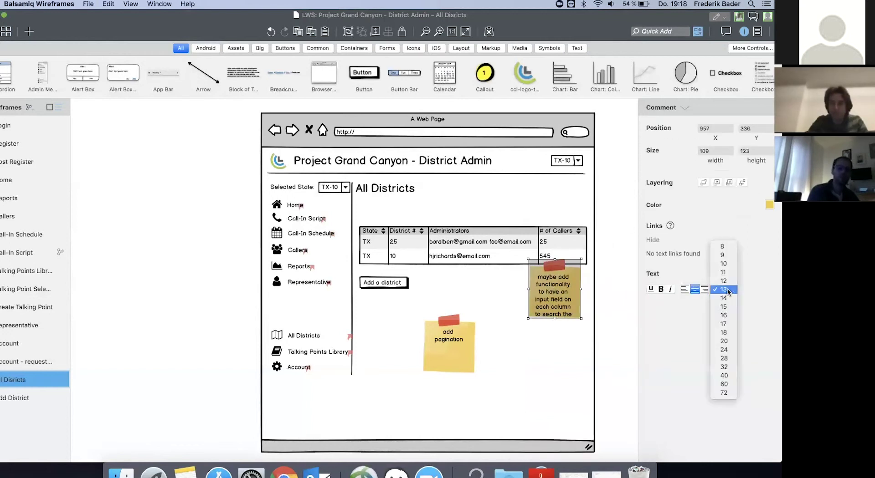
{"action": "left_click", "coordinate": [724, 264]}
{"action": "left_click", "coordinate": [172, 254]}
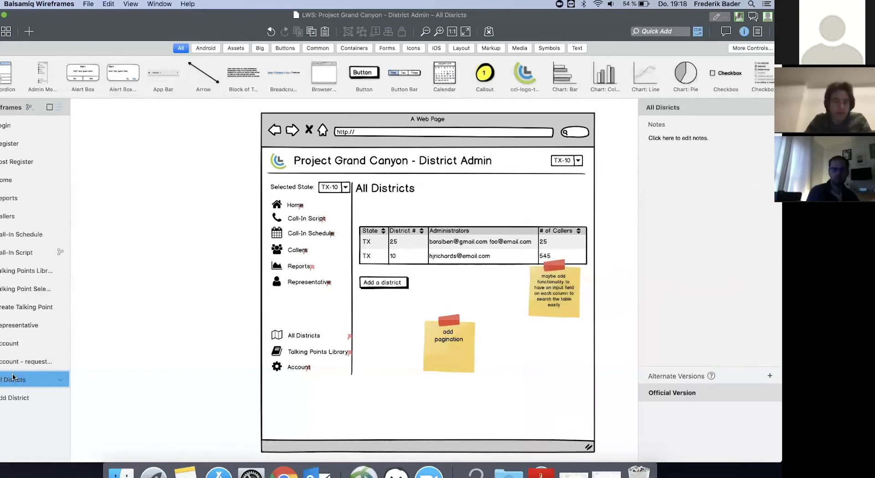
Open the Add District wireframe and place a Comment sticky note over the Short Bio and Offices area at X 711, Y 343
{"action": "left_click", "coordinate": [14, 397]}
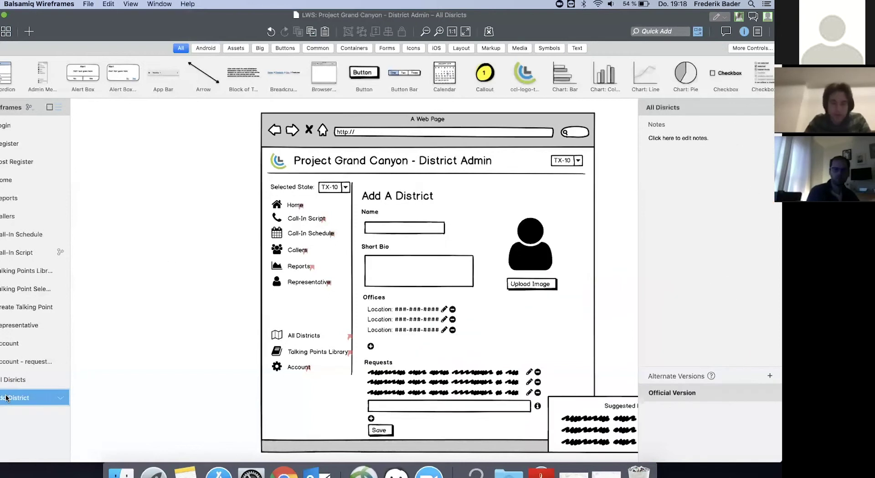
{"action": "scroll", "coordinate": [223, 233], "scroll_direction": "right", "scroll_amount": 2}
{"action": "scroll", "coordinate": [222, 233], "scroll_direction": "down", "scroll_amount": 1}
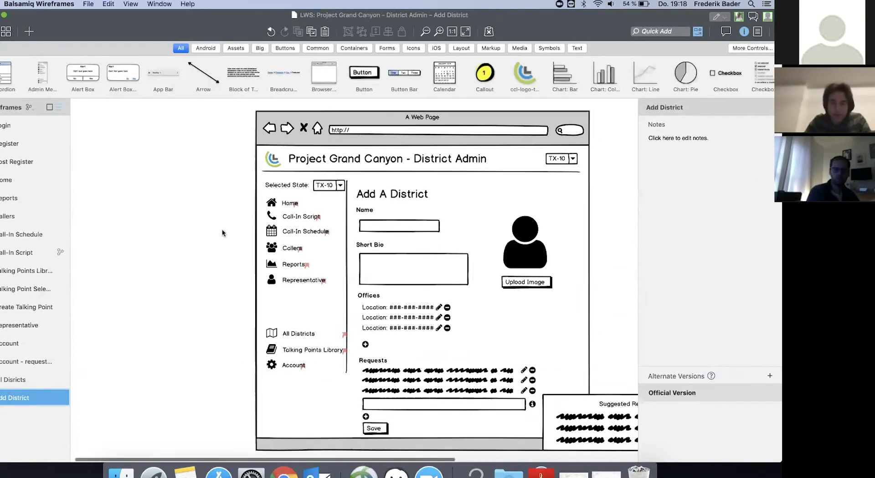
{"action": "scroll", "coordinate": [223, 233], "scroll_direction": "right", "scroll_amount": 3}
{"action": "scroll", "coordinate": [223, 233], "scroll_direction": "down", "scroll_amount": 2}
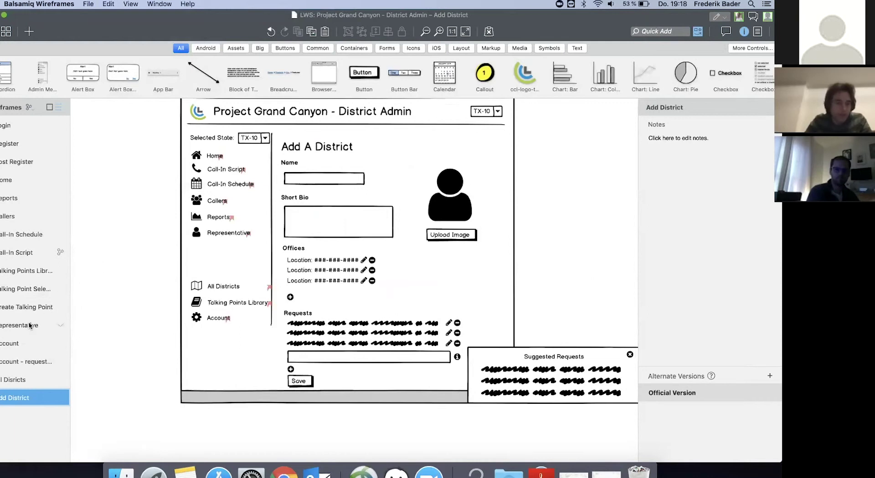
{"action": "type", "text": "com"}
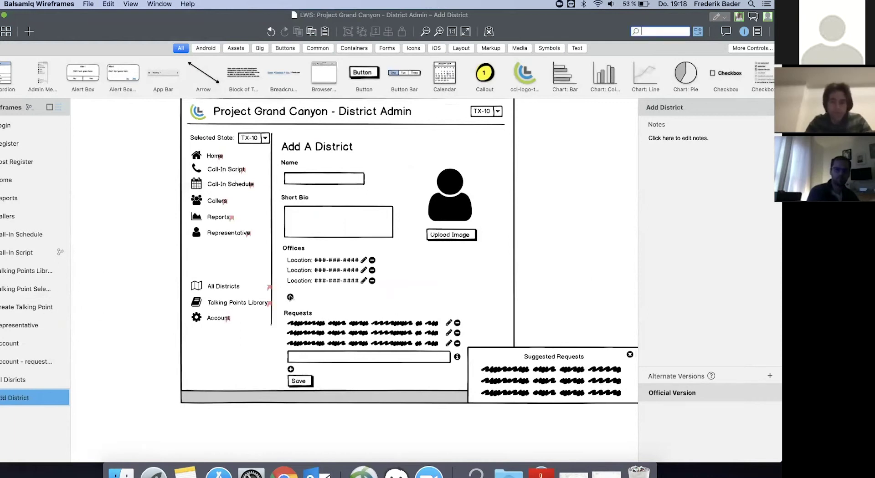
{"action": "key", "text": "Return"}
{"action": "left_click_drag", "start_coordinate": [120, 155], "coordinate": [356, 247]}
Replace the Add District sticky note's text with "see also Representative"
{"action": "double_click", "coordinate": [356, 246]}
{"action": "type", "text": "s"}
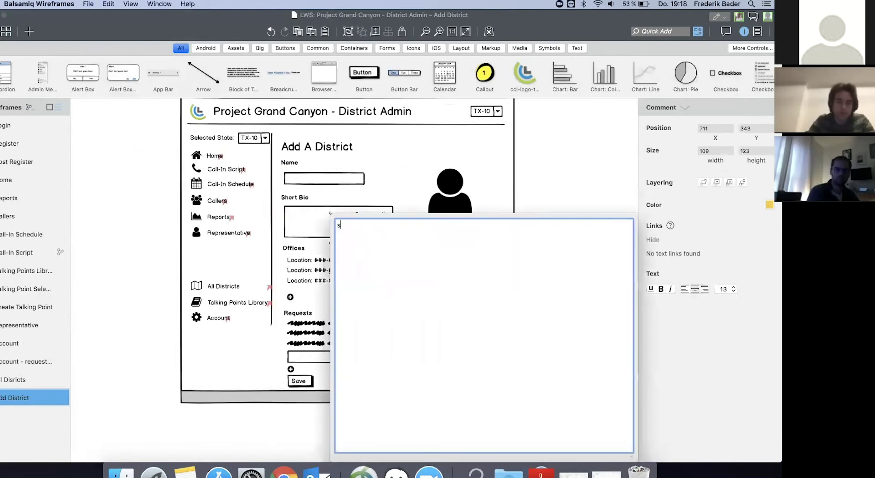
{"action": "type", "text": "ee also Rep"}
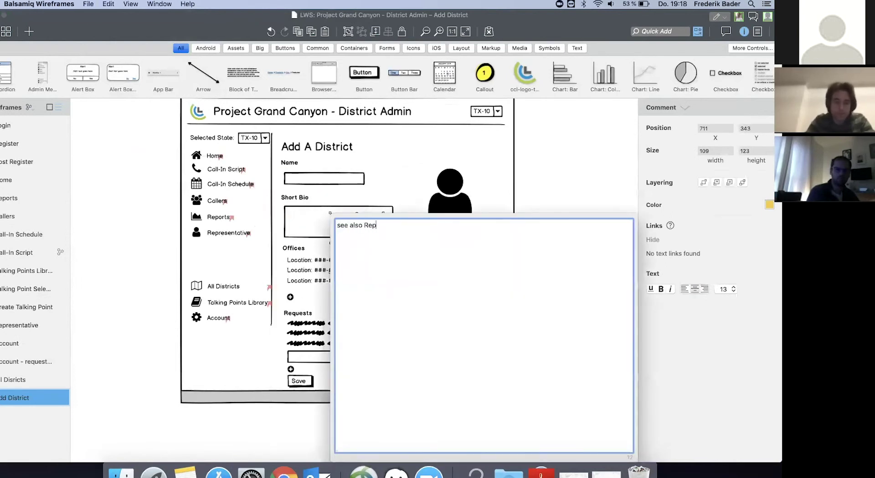
{"action": "type", "text": "resentative"}
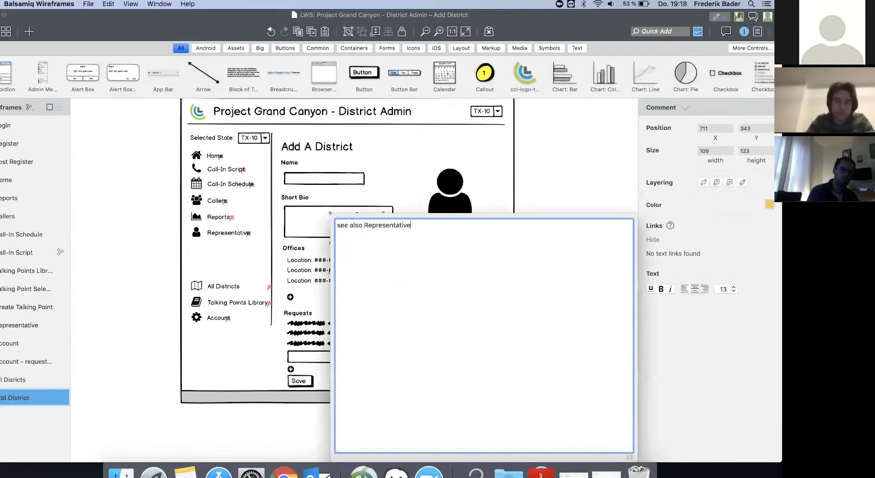
{"action": "left_click", "coordinate": [523, 179]}
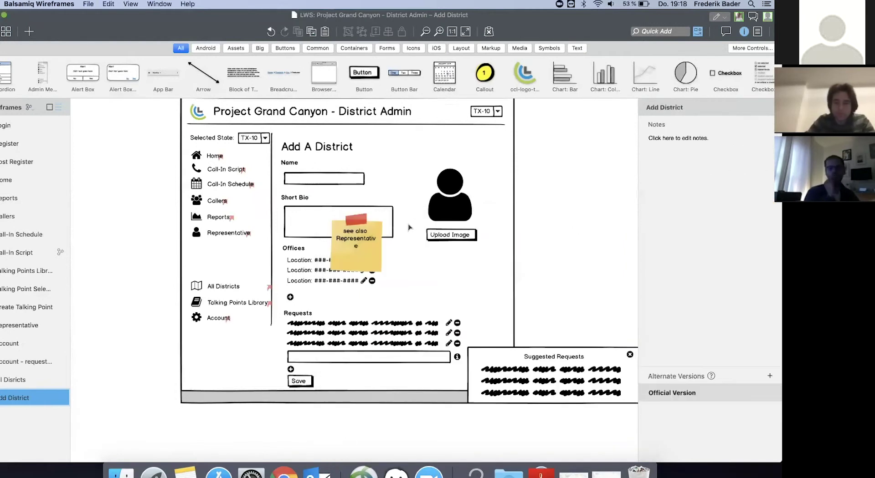
Enlarge the Add District sticky note to 162 by 167 and move it to X 701, Y 333
{"action": "left_click", "coordinate": [373, 248]}
{"action": "left_click_drag", "start_coordinate": [383, 243], "coordinate": [407, 243]}
{"action": "left_click_drag", "start_coordinate": [369, 272], "coordinate": [369, 294]}
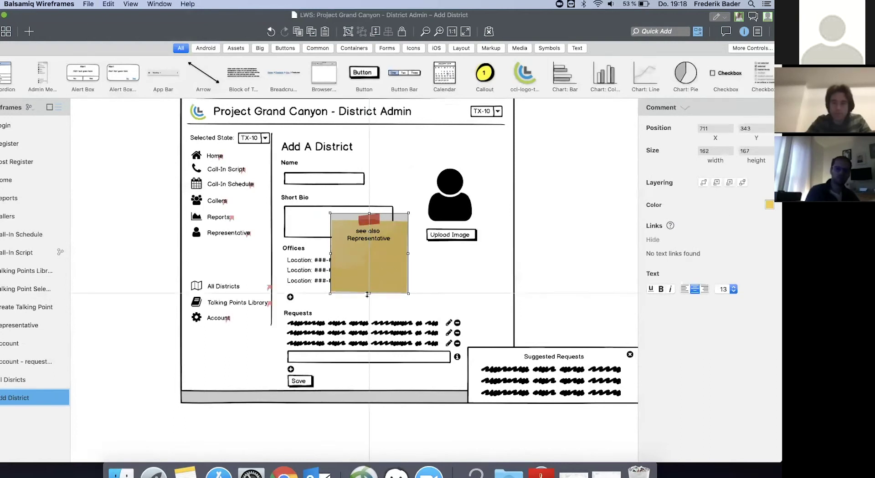
{"action": "left_click_drag", "start_coordinate": [389, 263], "coordinate": [385, 258]}
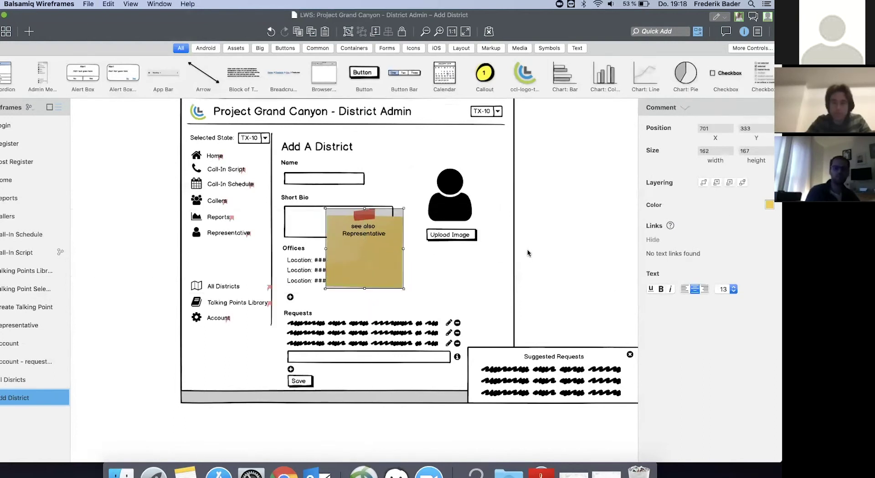
Change the Add District sticky note's text to "use Representative/District"
{"action": "double_click", "coordinate": [359, 236]}
{"action": "left_click", "coordinate": [380, 221]}
{"action": "left_click_drag", "start_coordinate": [358, 222], "coordinate": [317, 221]}
{"action": "type", "text": "use "}
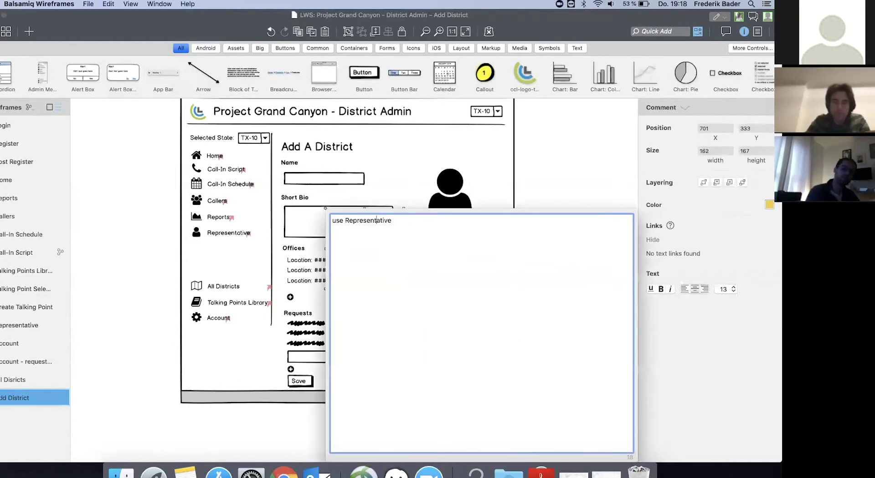
{"action": "type", "text": "/District"}
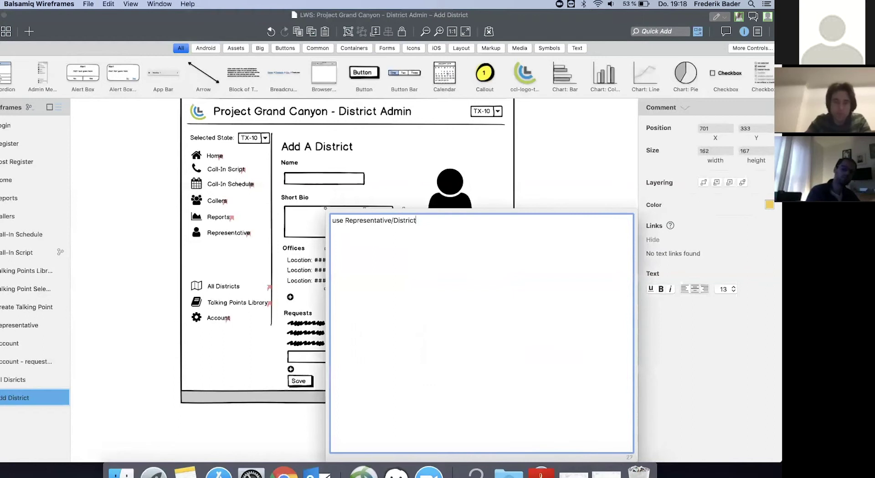
{"action": "left_click", "coordinate": [545, 174]}
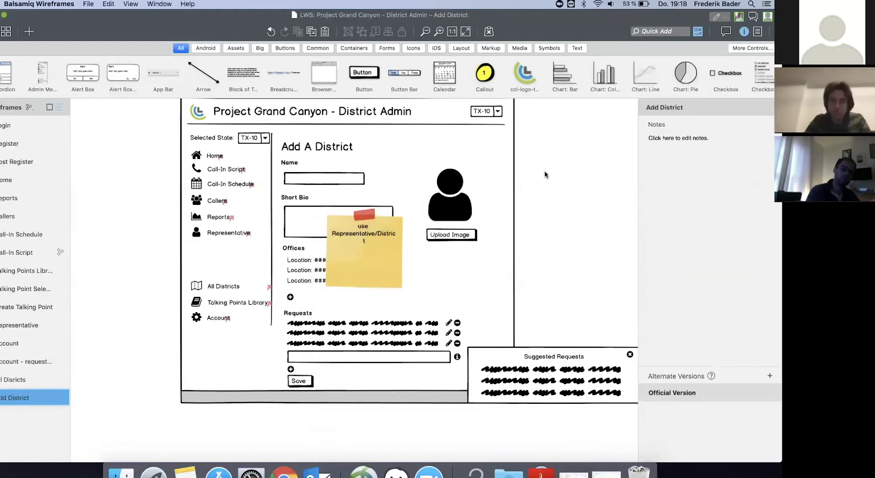
Widen the Add District sticky note to about 182 so "Representative/District" fits on one line
{"action": "double_click", "coordinate": [364, 237]}
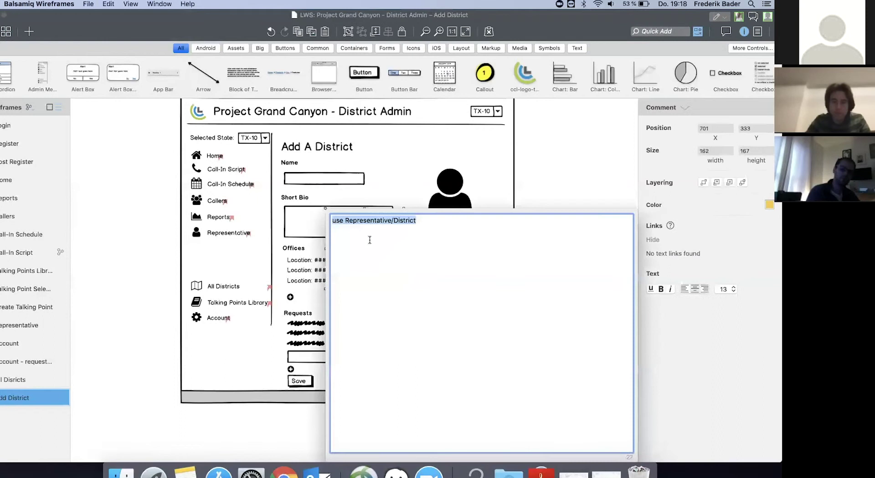
{"action": "left_click", "coordinate": [623, 179]}
{"action": "left_click", "coordinate": [392, 249]}
{"action": "left_click_drag", "start_coordinate": [396, 249], "coordinate": [425, 248]}
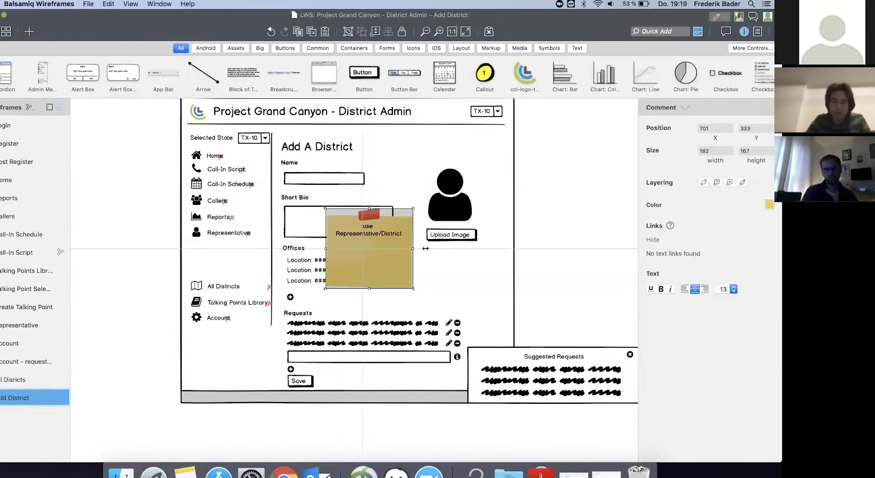